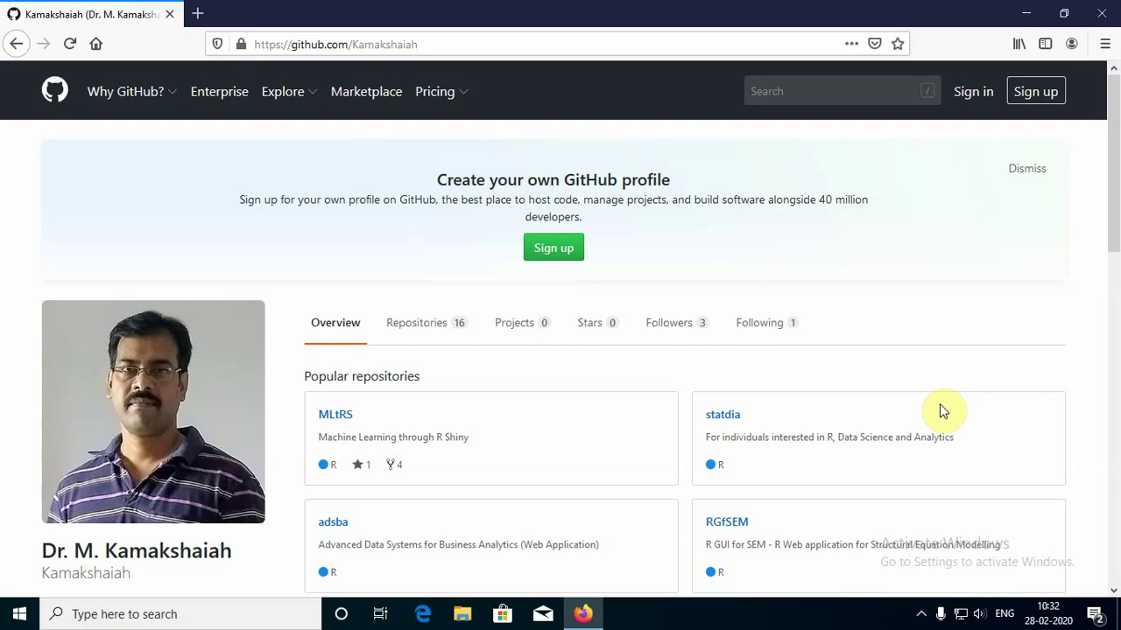
- Search 'pspp' from the Windows Start menu and open its Bing web results in Edge
key(super)
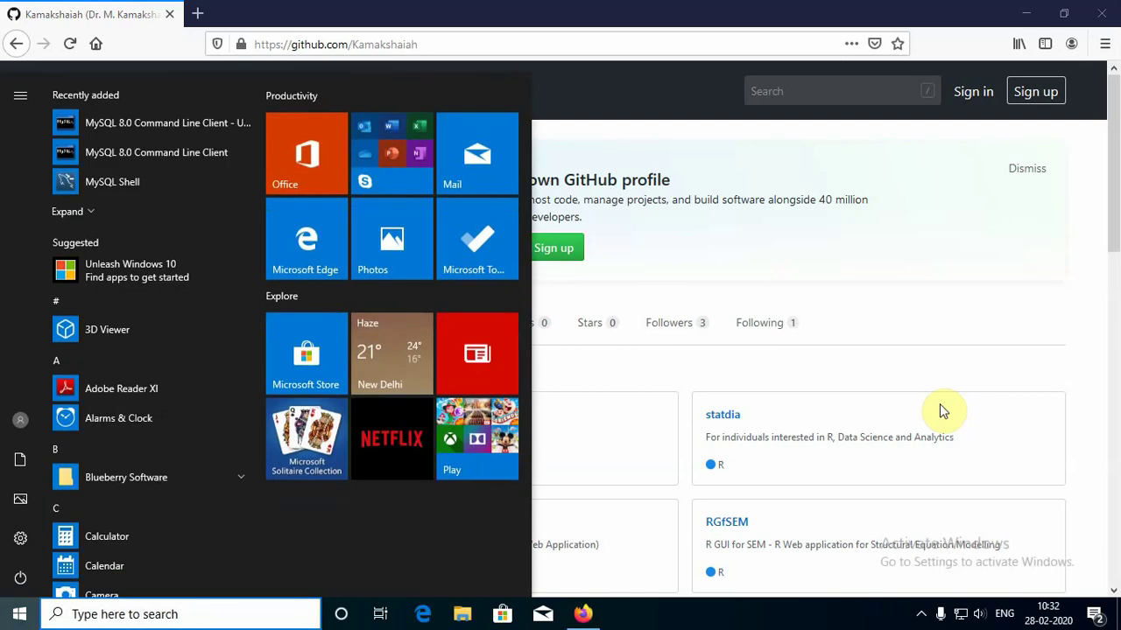
text(pspp)
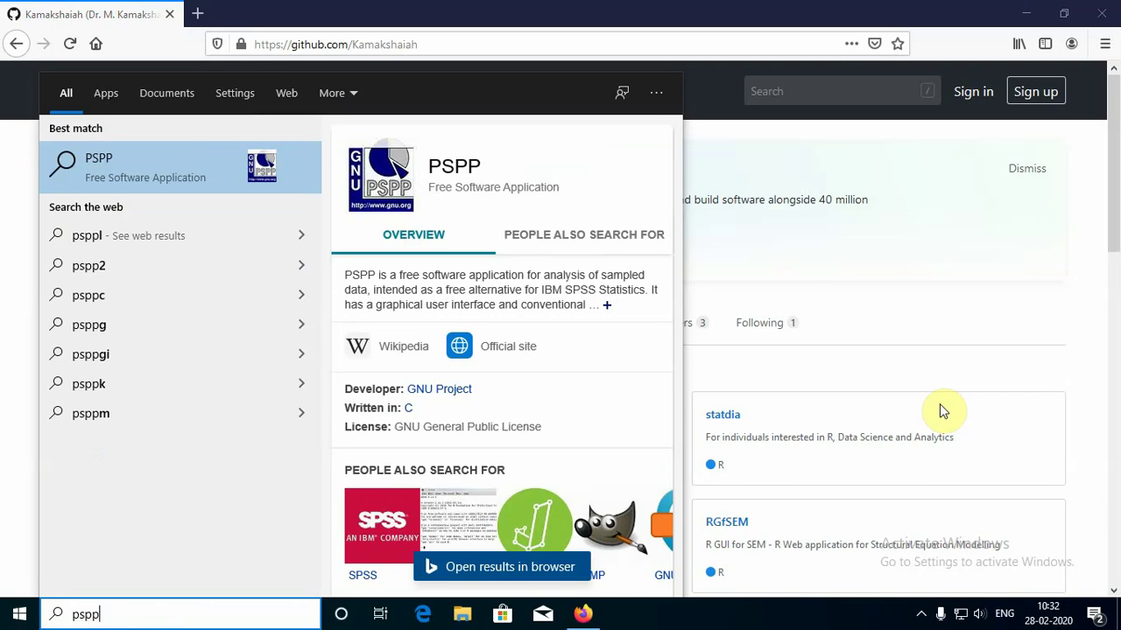
key(Return)
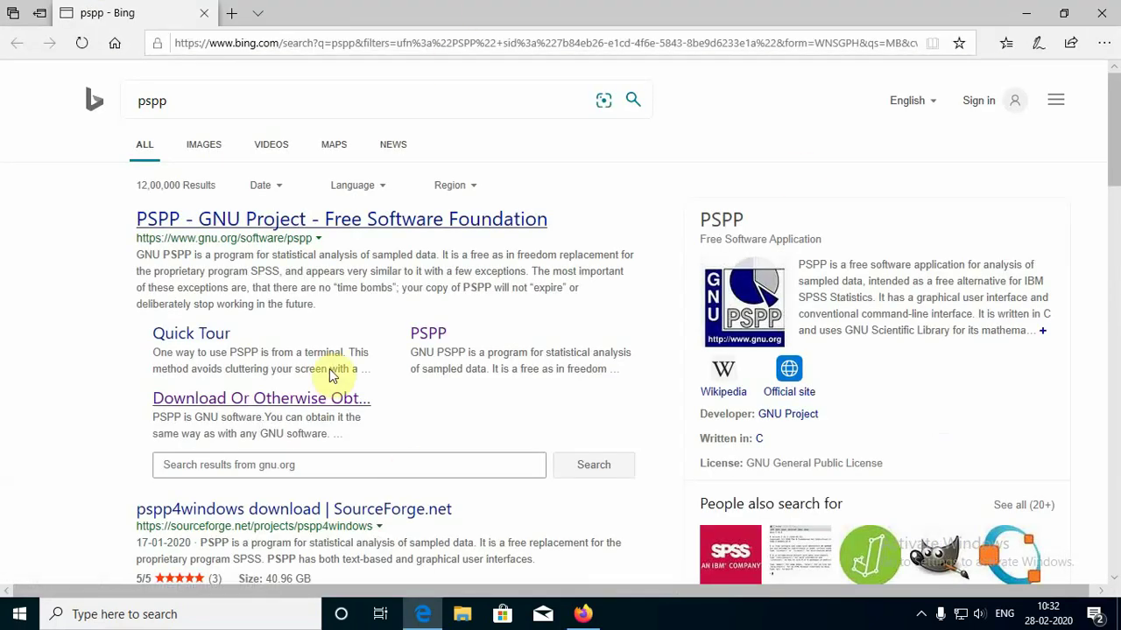
- Open the PSPP sublink under the first Bing result (GNU Project) in a new Edge tab
right_click(333, 226)
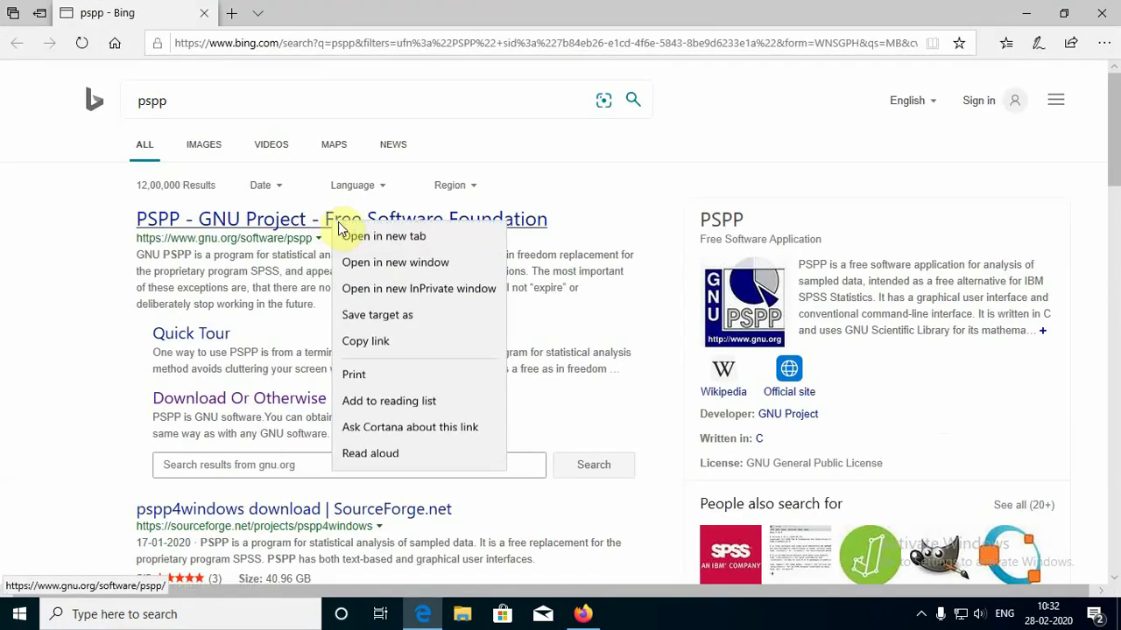
click(153, 285)
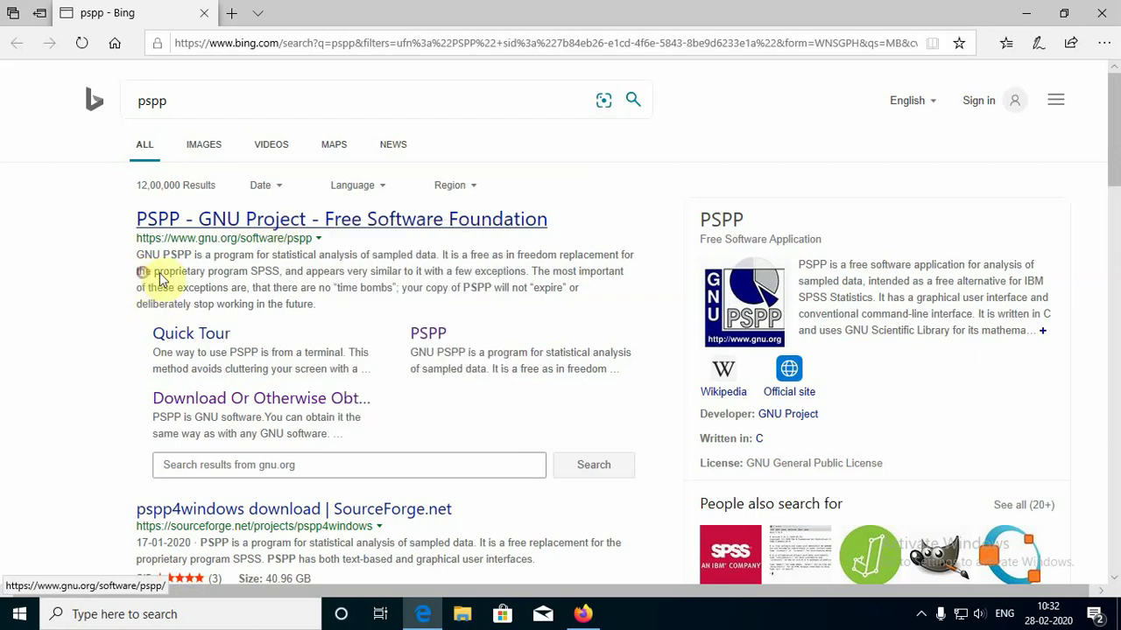
right_click(429, 340)
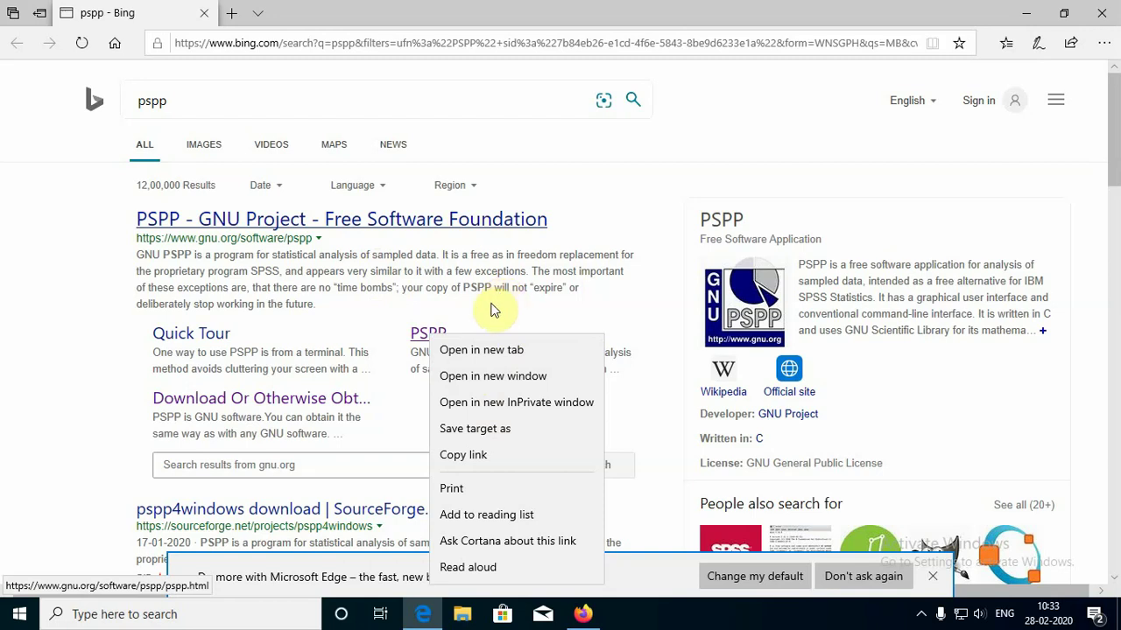
click(481, 349)
- Switch to the GNU PSPP tab, skim its description, and dismiss the 'Do more with Microsoft Edge' notice
click(333, 16)
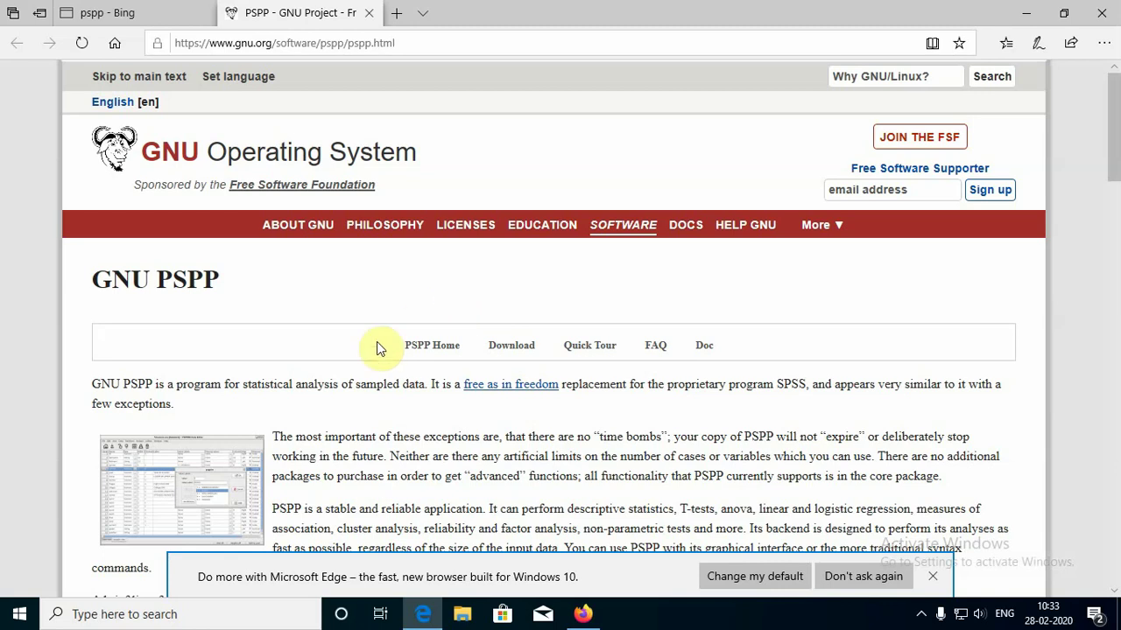
drag(338, 385, 402, 389)
click(423, 455)
click(935, 577)
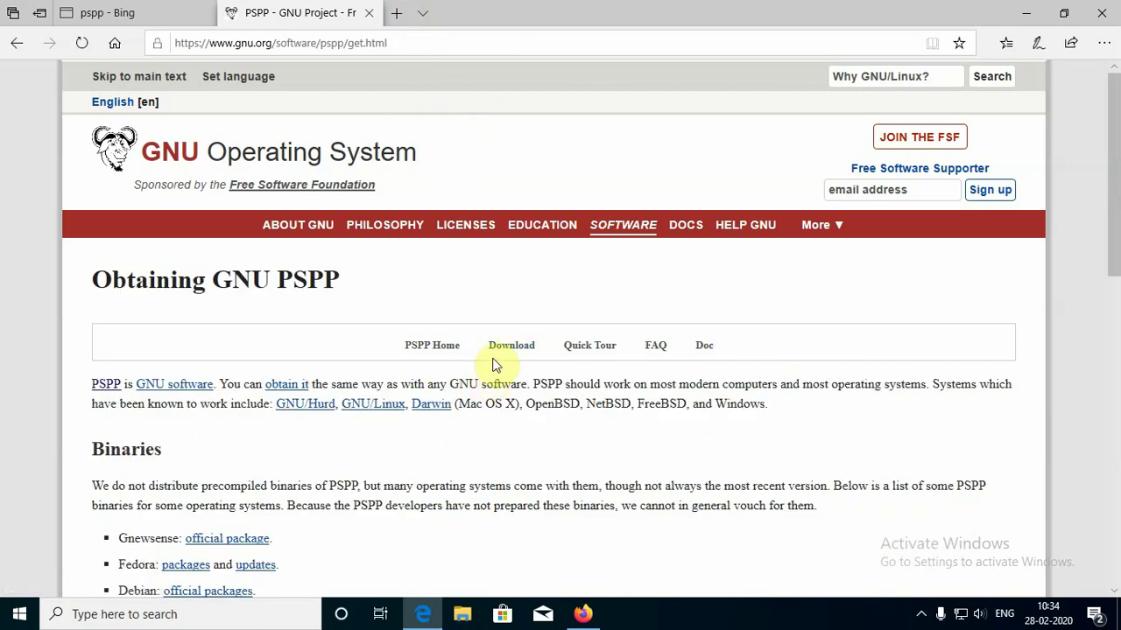
- Scroll the Obtaining GNU PSPP page to the Binaries section with the Windows installers line
scroll(403, 449, down, 1)
scroll(403, 449, down, 3)
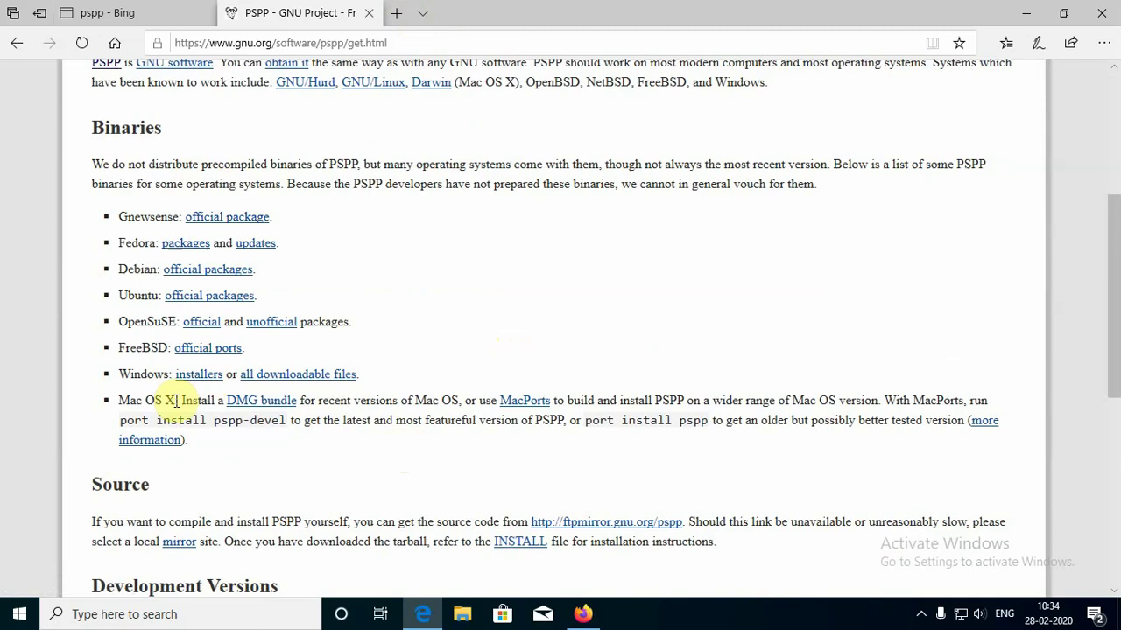
scroll(422, 364, up, 1)
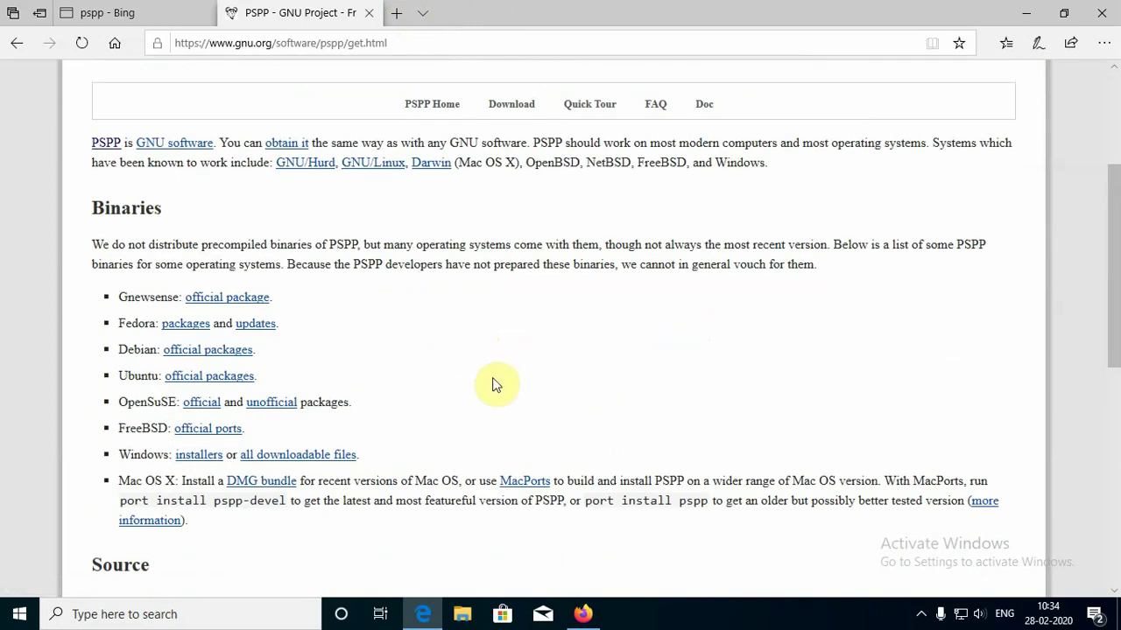
scroll(484, 386, up, 1)
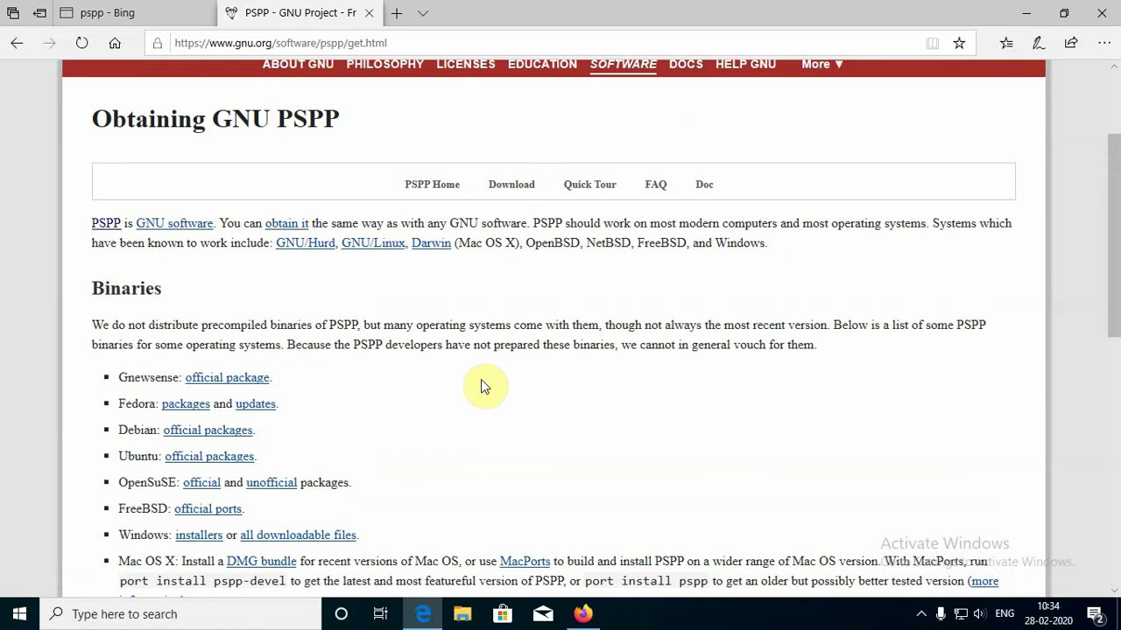
scroll(306, 351, down, 3)
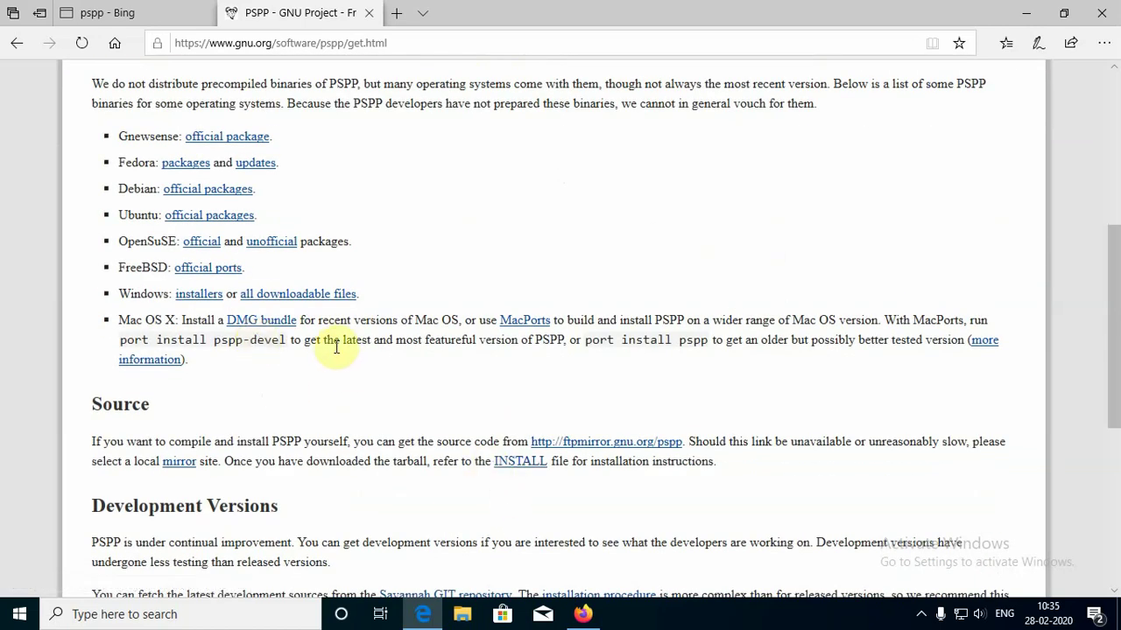
scroll(333, 347, up, 3)
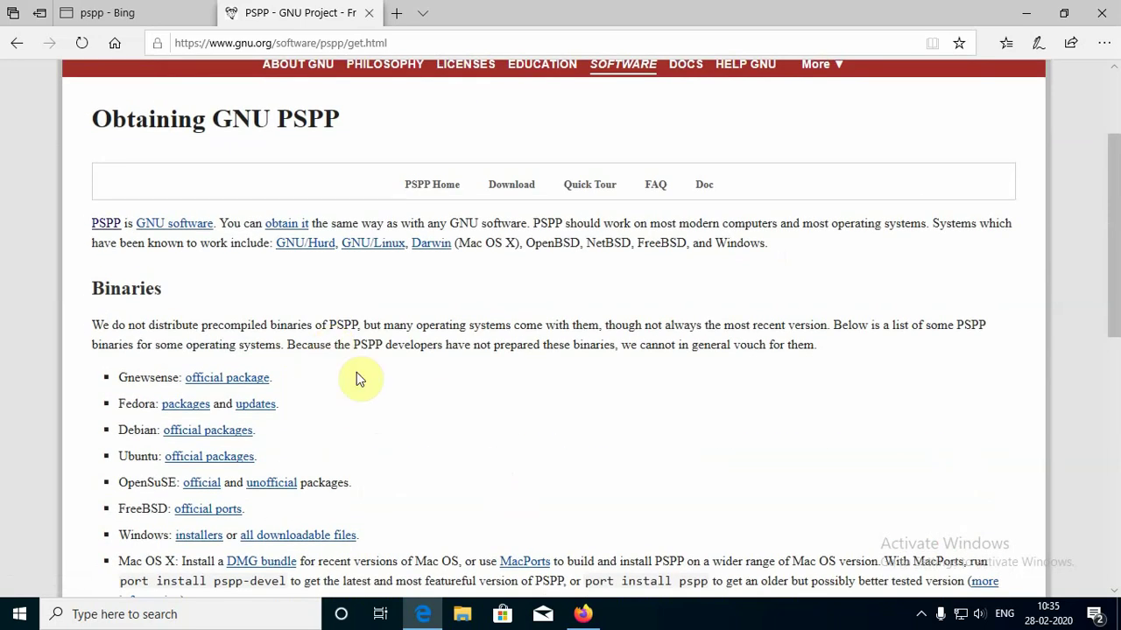
scroll(391, 428, down, 2)
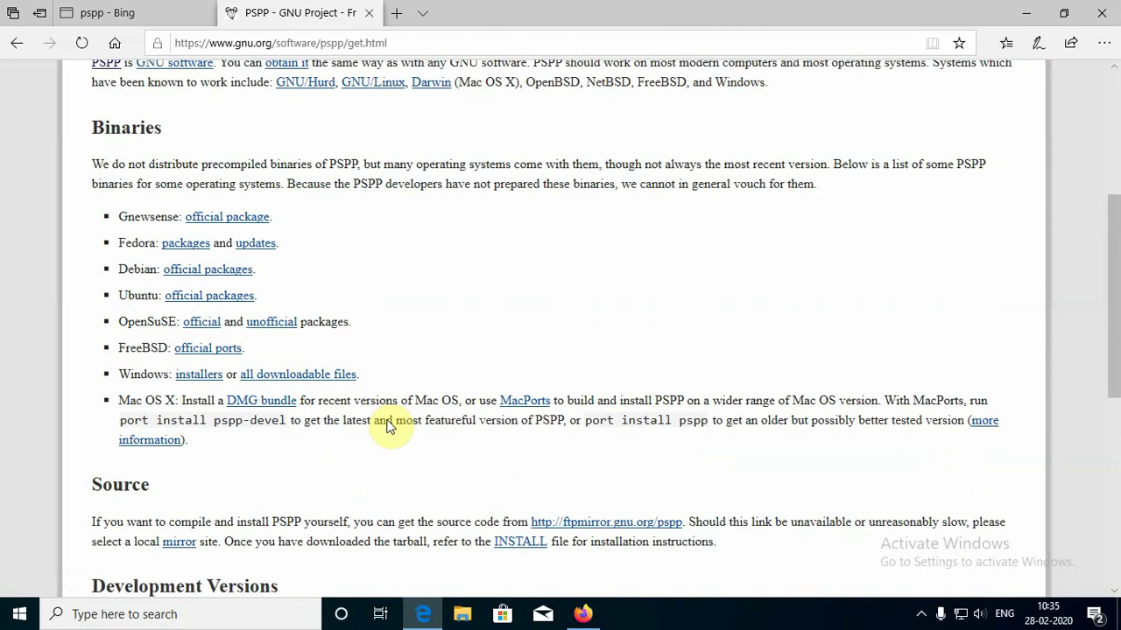
- Open the Windows installers link in a new tab, which shows pspp.awardspace.info blocked
right_click(198, 382)
click(283, 143)
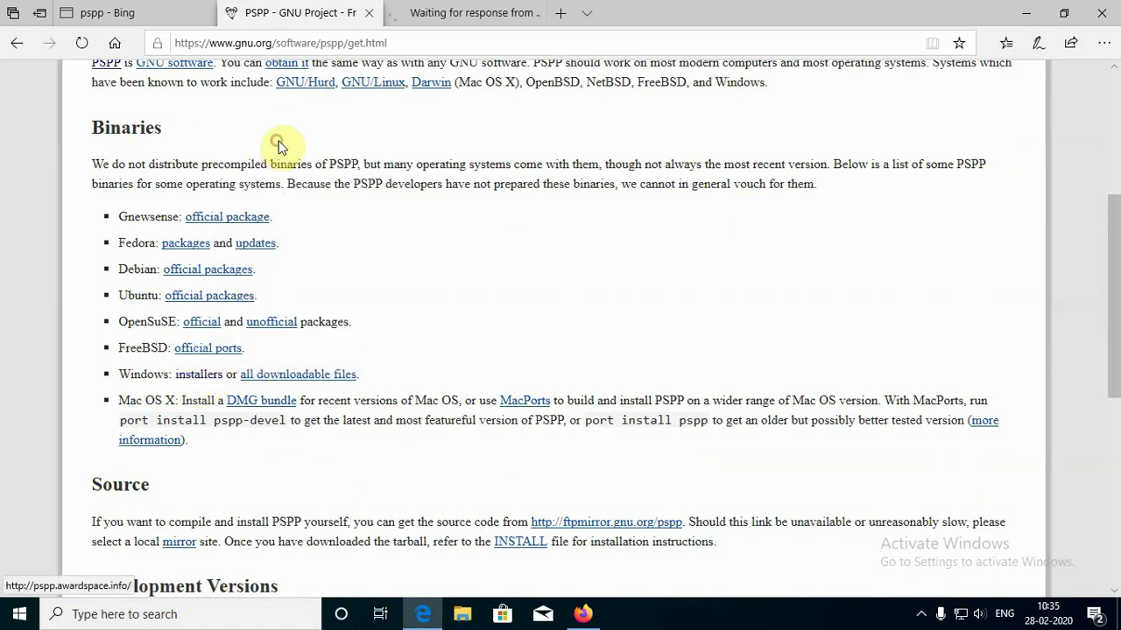
click(488, 12)
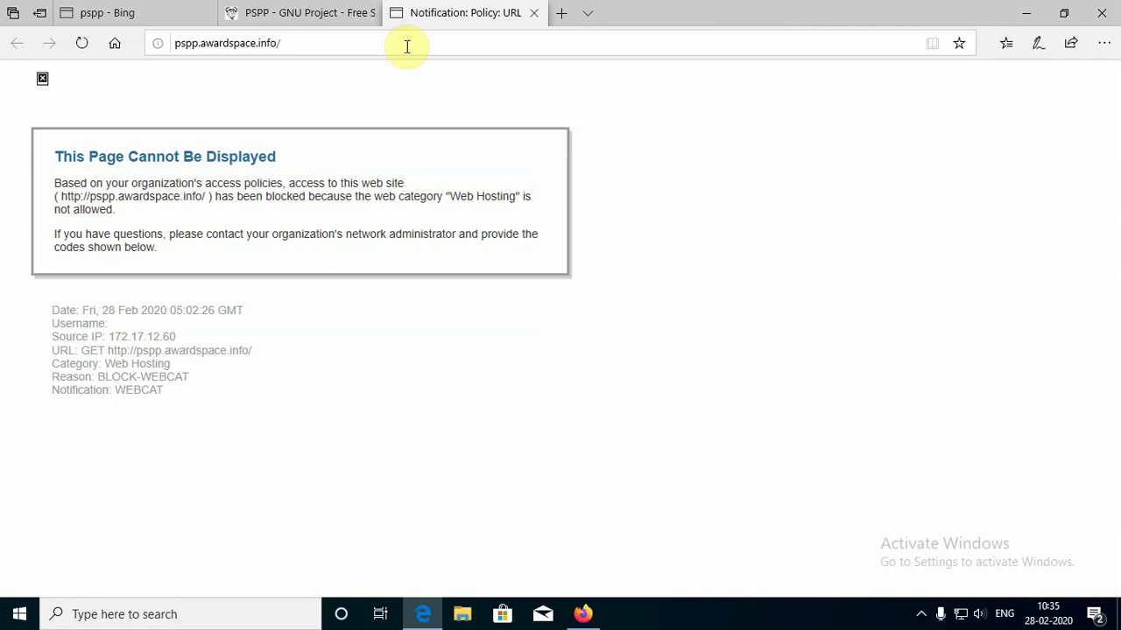
click(346, 12)
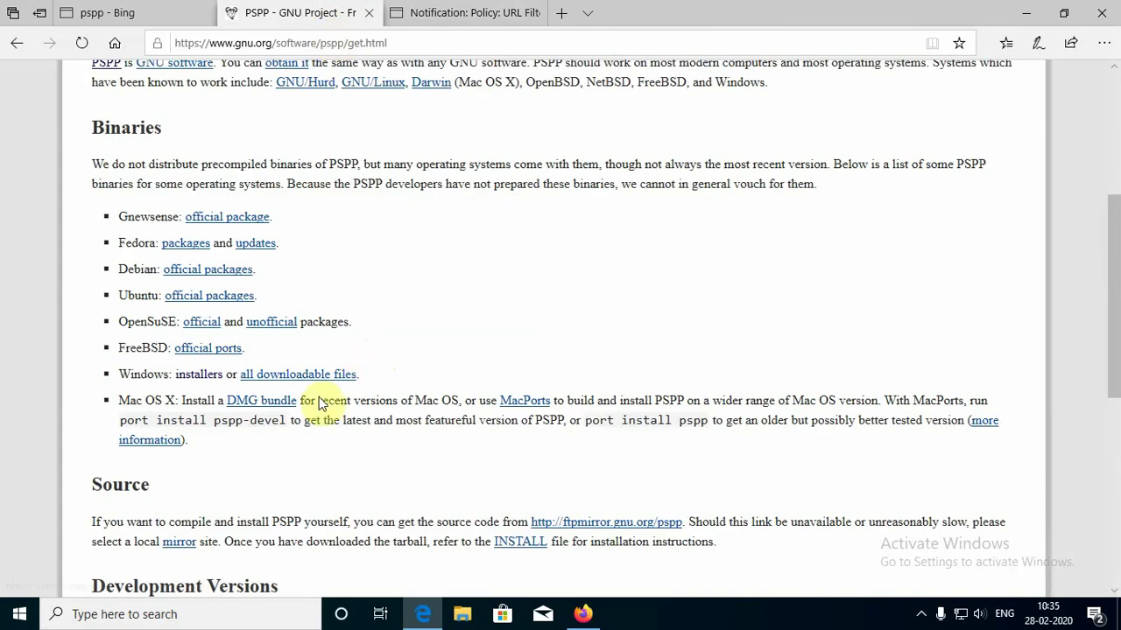
click(521, 13)
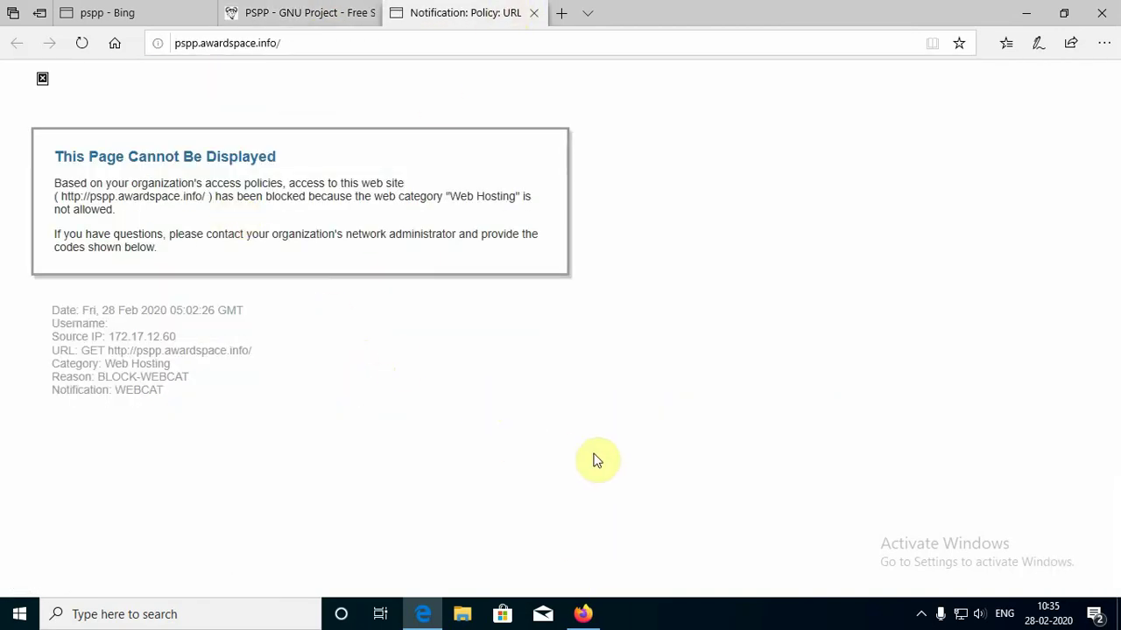
- Select the blocked site's address, then open and close an empty new tab
click(250, 44)
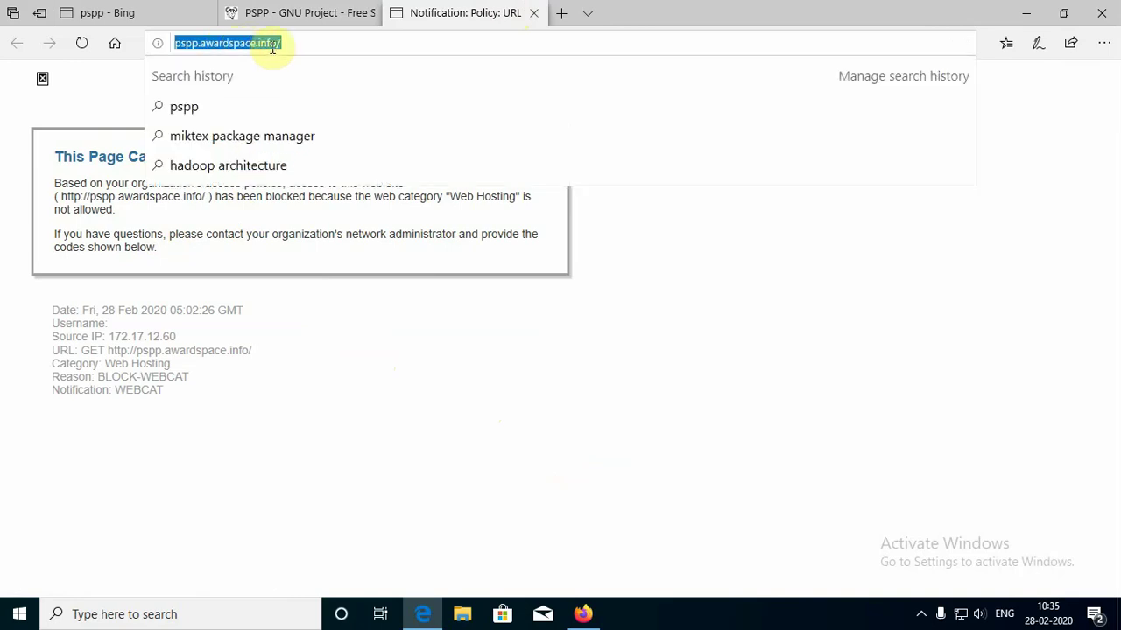
click(317, 42)
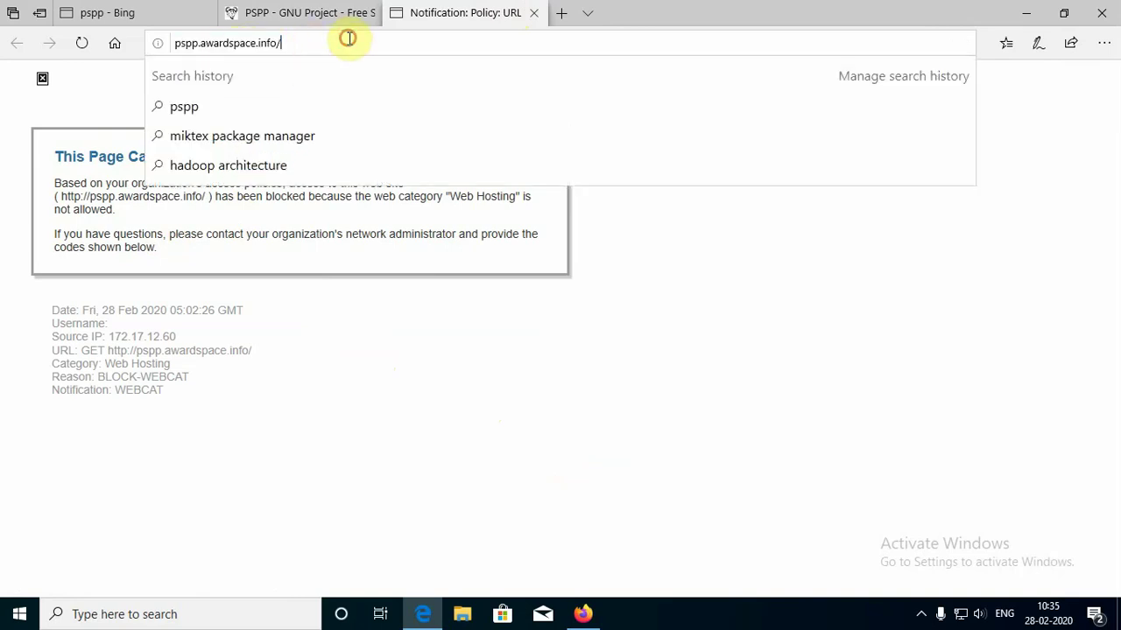
click(513, 296)
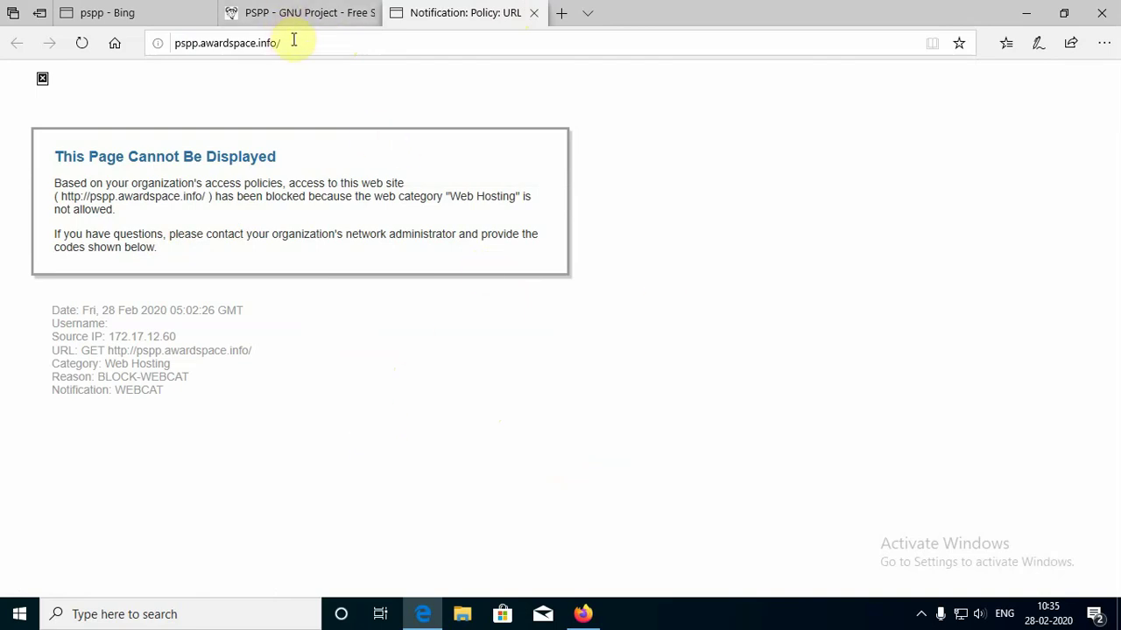
click(153, 36)
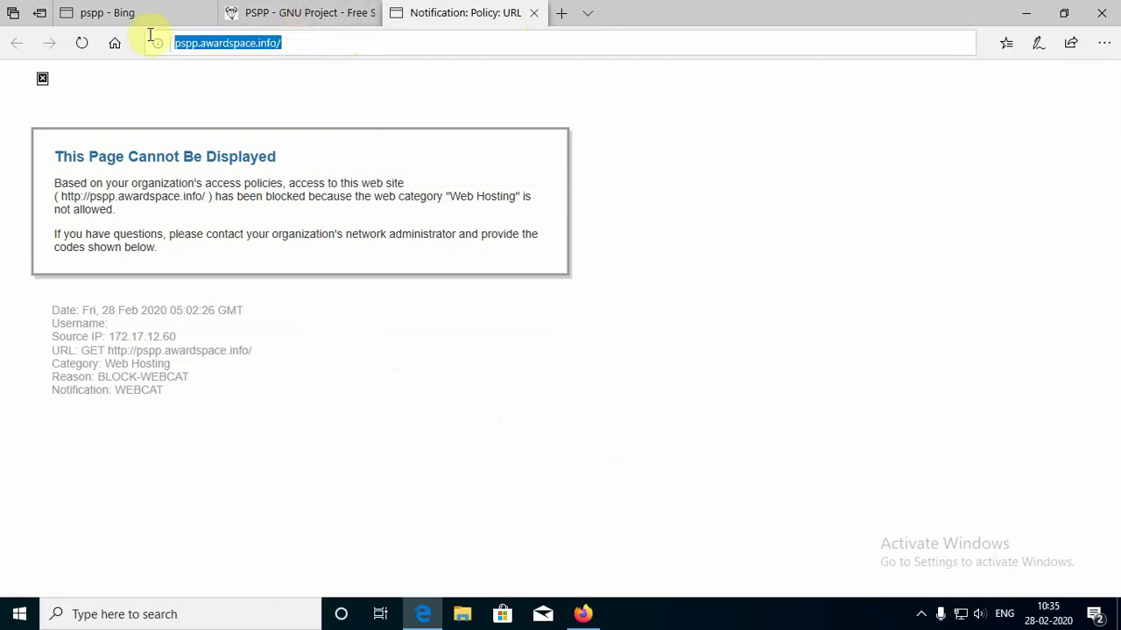
click(350, 12)
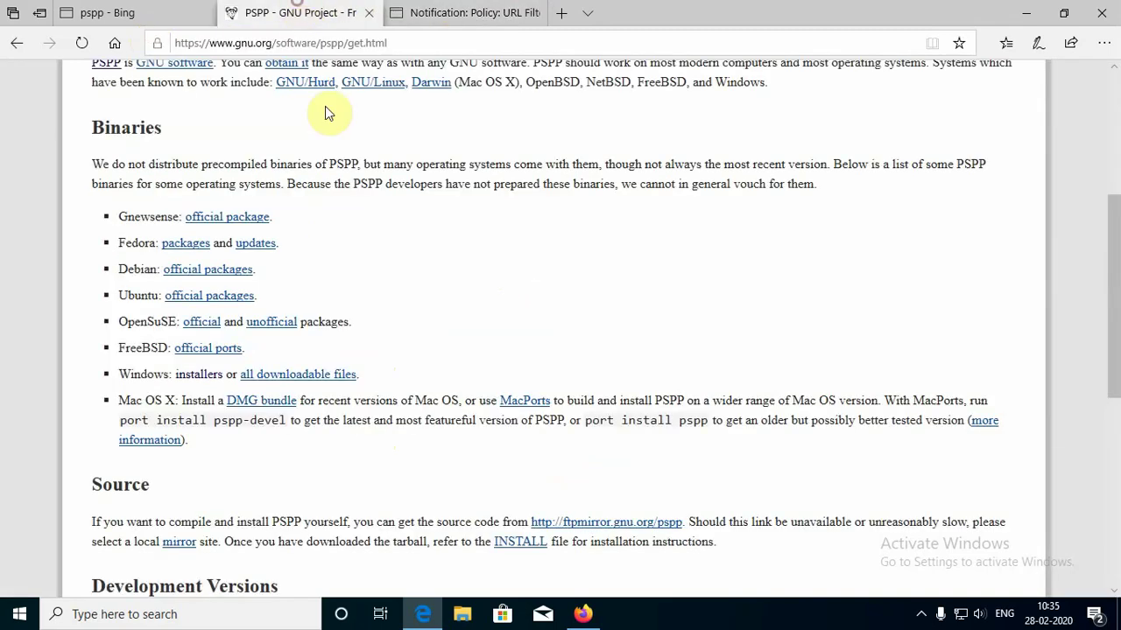
click(561, 12)
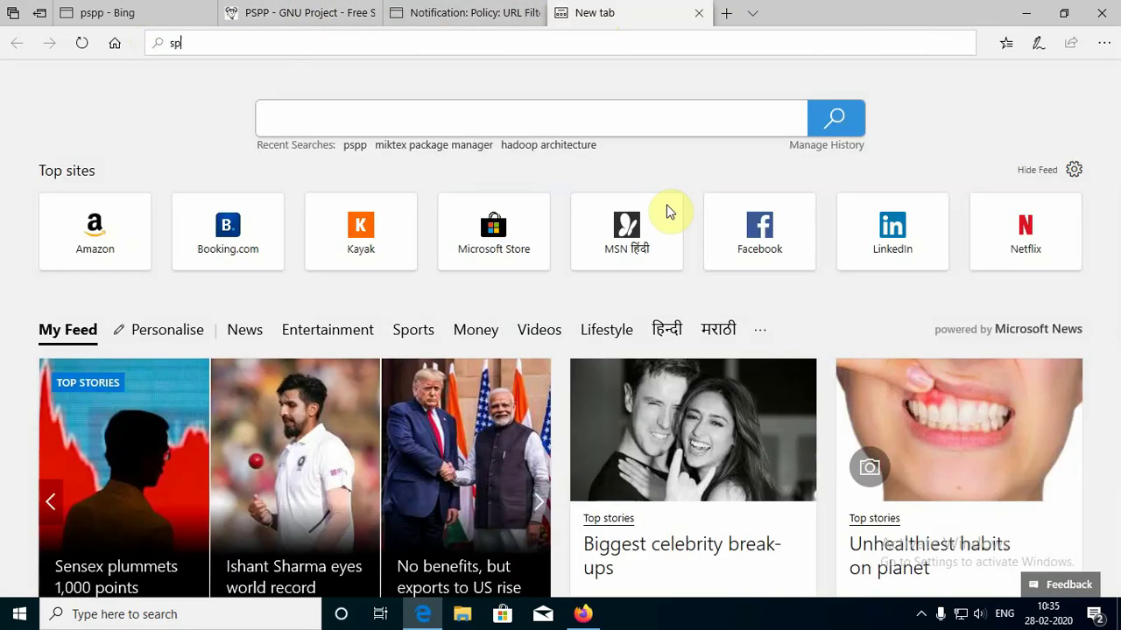
key(BackSpace)
key(BackSpace)
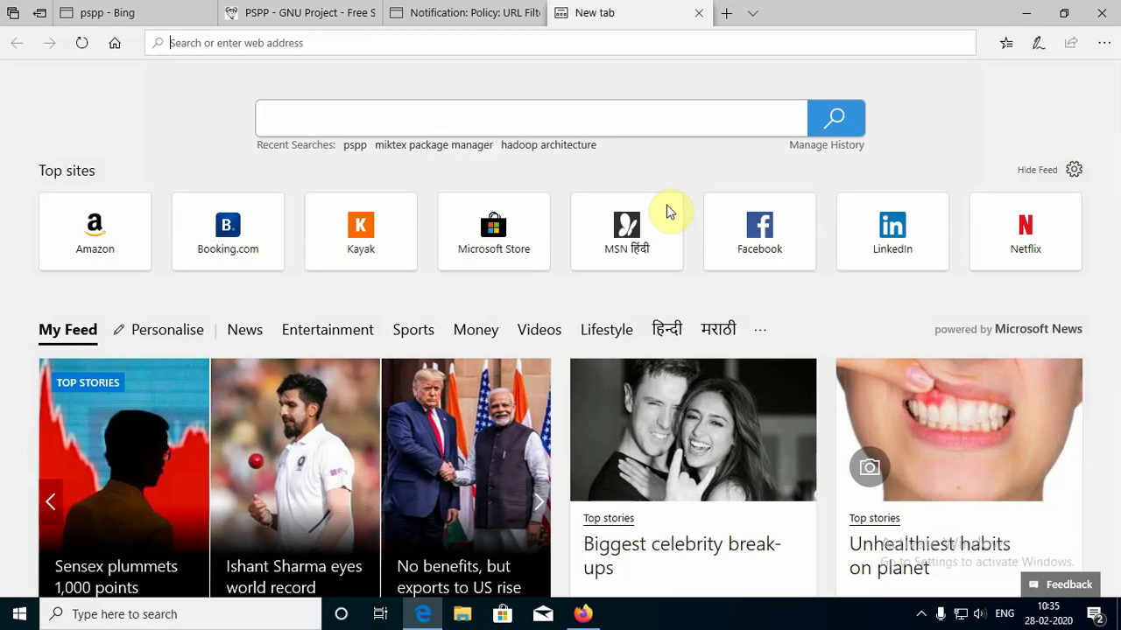
click(699, 12)
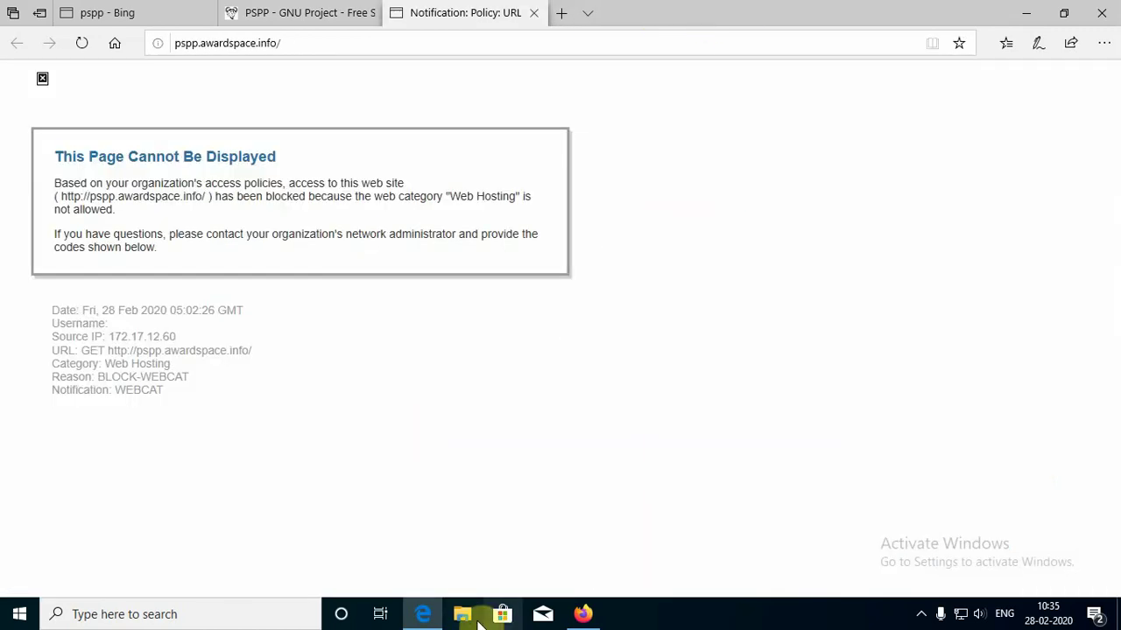
- Go back to Edge's blocked-page tab and select the pspp.awardspace.info address
click(582, 614)
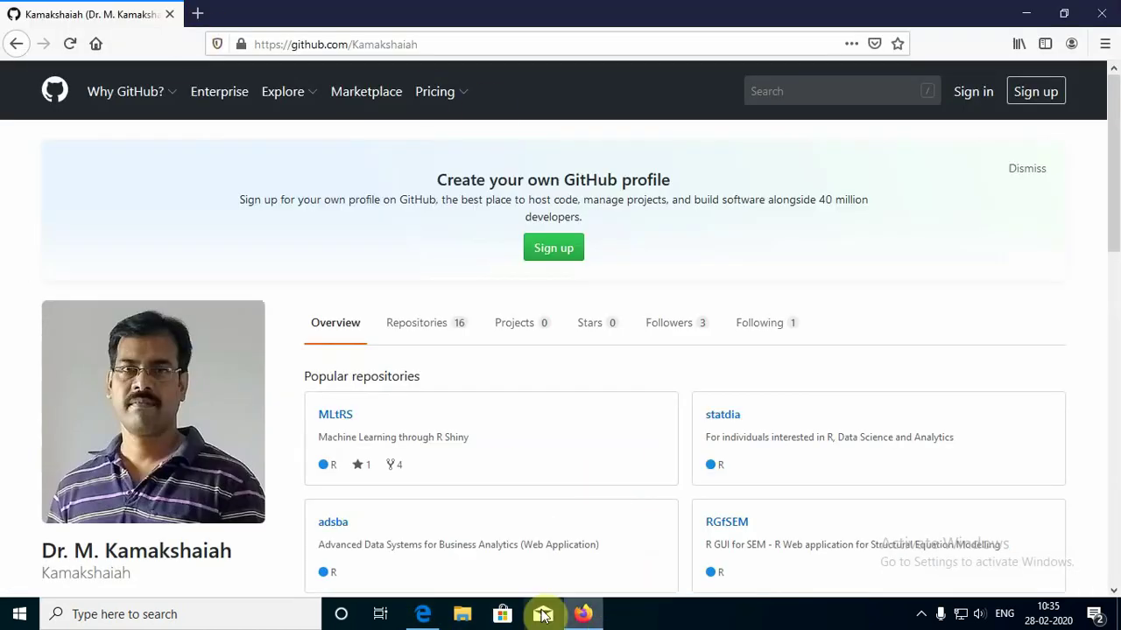
click(423, 614)
click(300, 16)
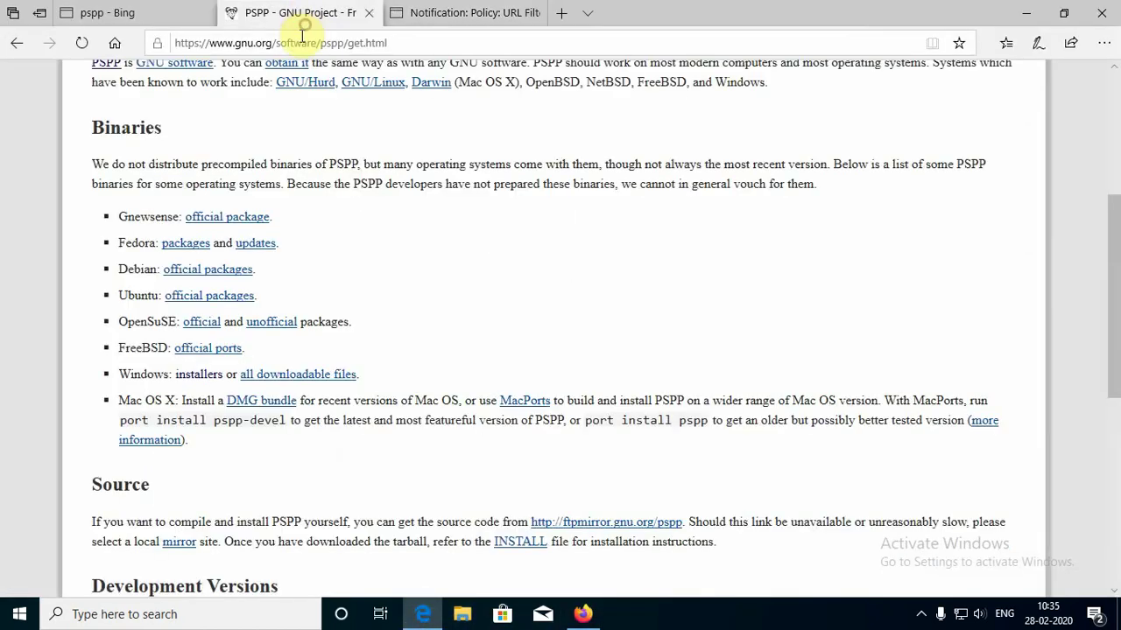
click(464, 14)
click(362, 42)
key(ctrl+c)
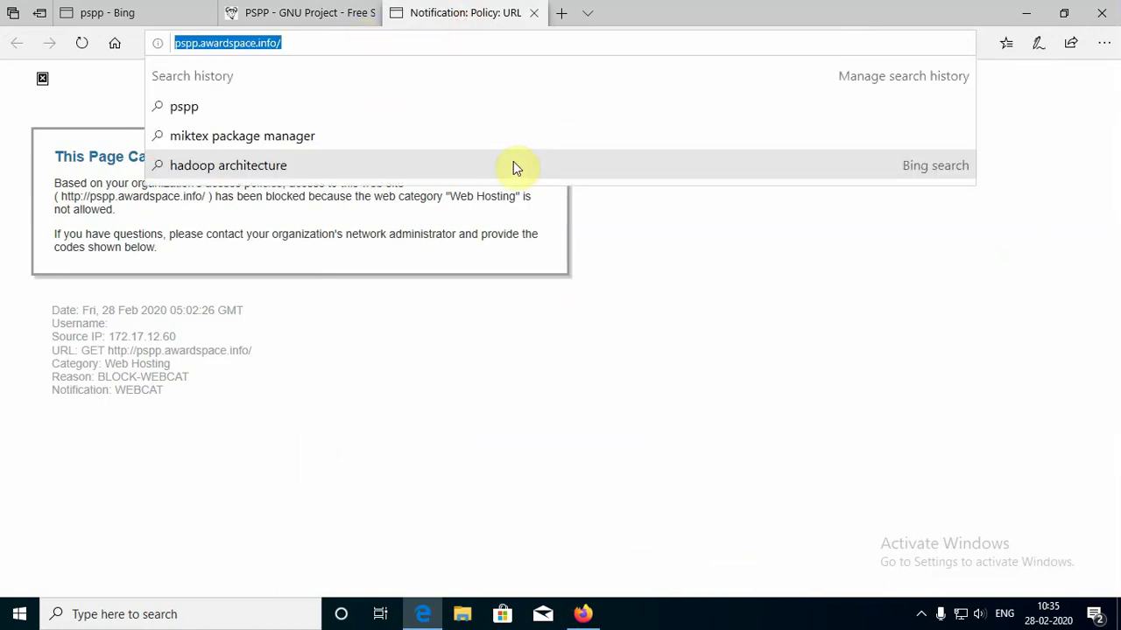
- Paste pspp.awardspace.info into a new Firefox tab and confirm it is blocked there too
click(585, 613)
click(199, 15)
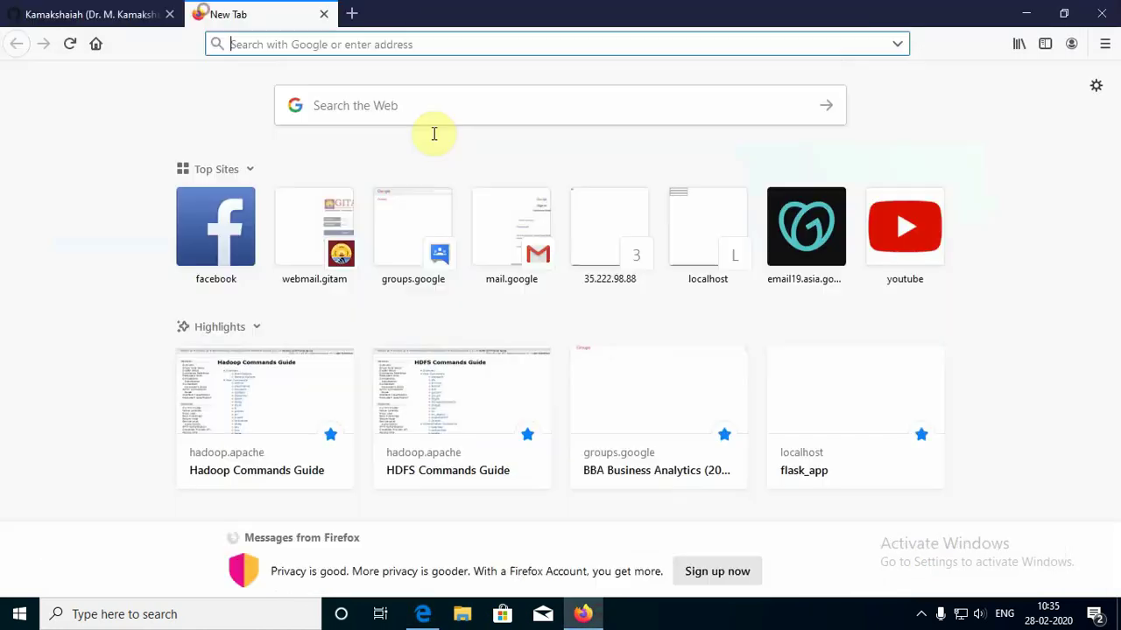
key(ctrl+v)
click(415, 77)
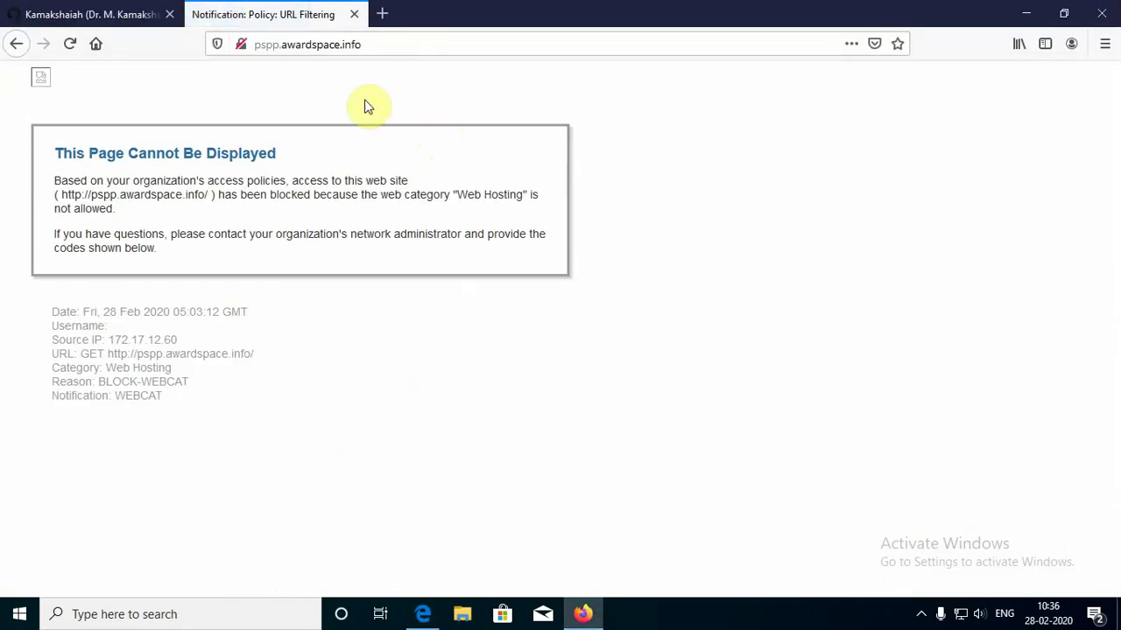
click(35, 9)
click(208, 12)
click(300, 44)
- Google 'pspp' and open the pspp4windows SourceForge result in a new tab
text(pp)
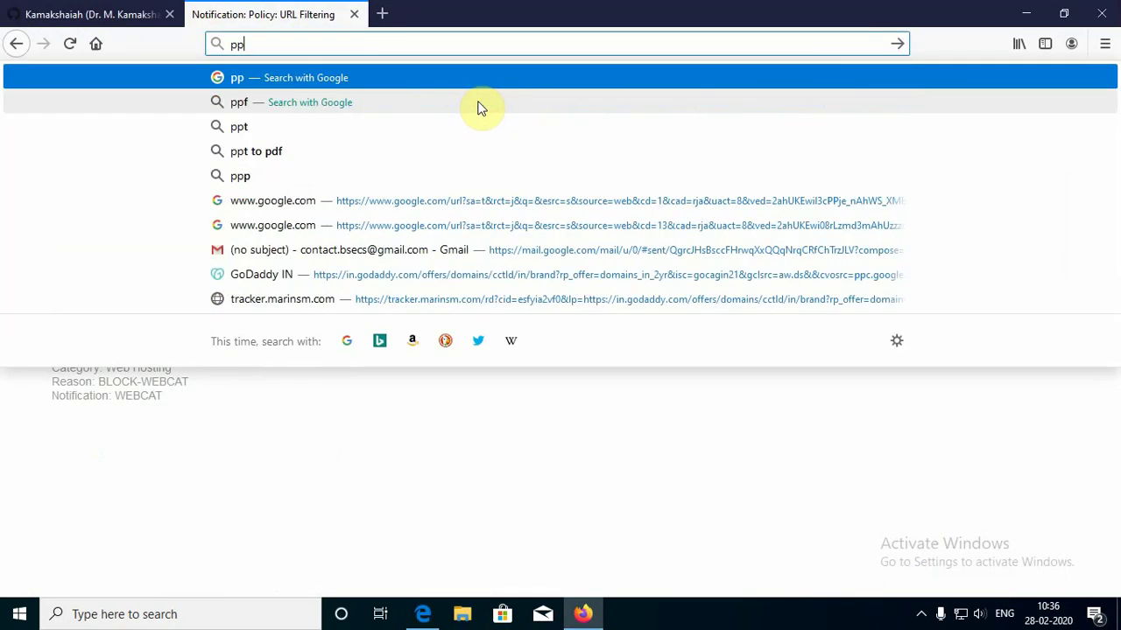
key(BackSpace)
text(spp)
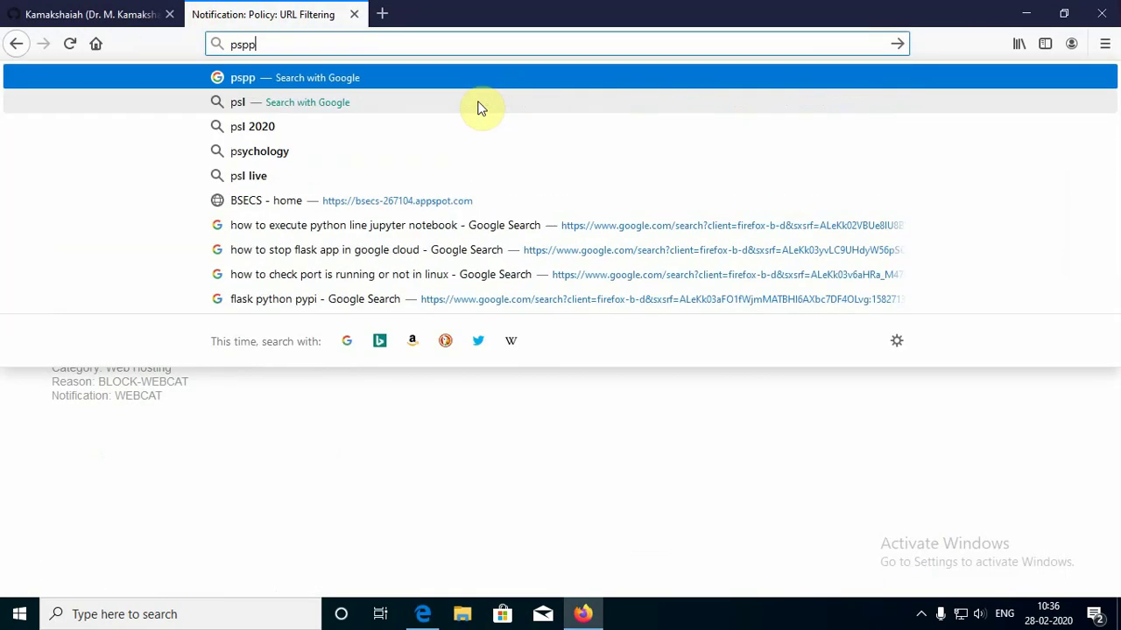
key(Return)
scroll(245, 372, down, 3)
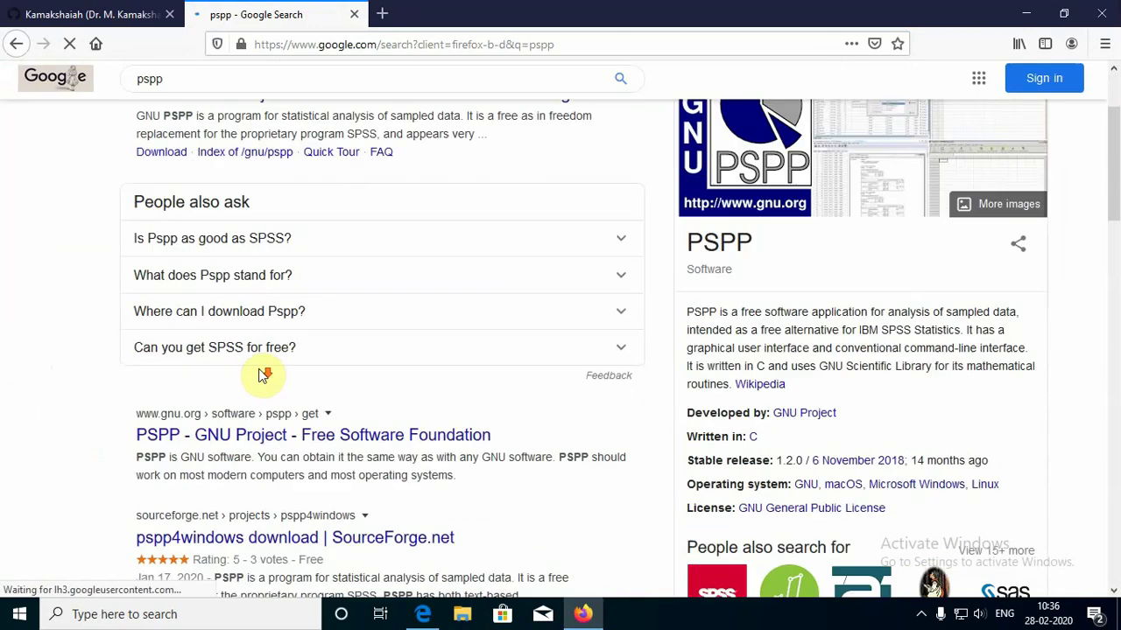
scroll(236, 289, up, 3)
scroll(350, 503, down, 5)
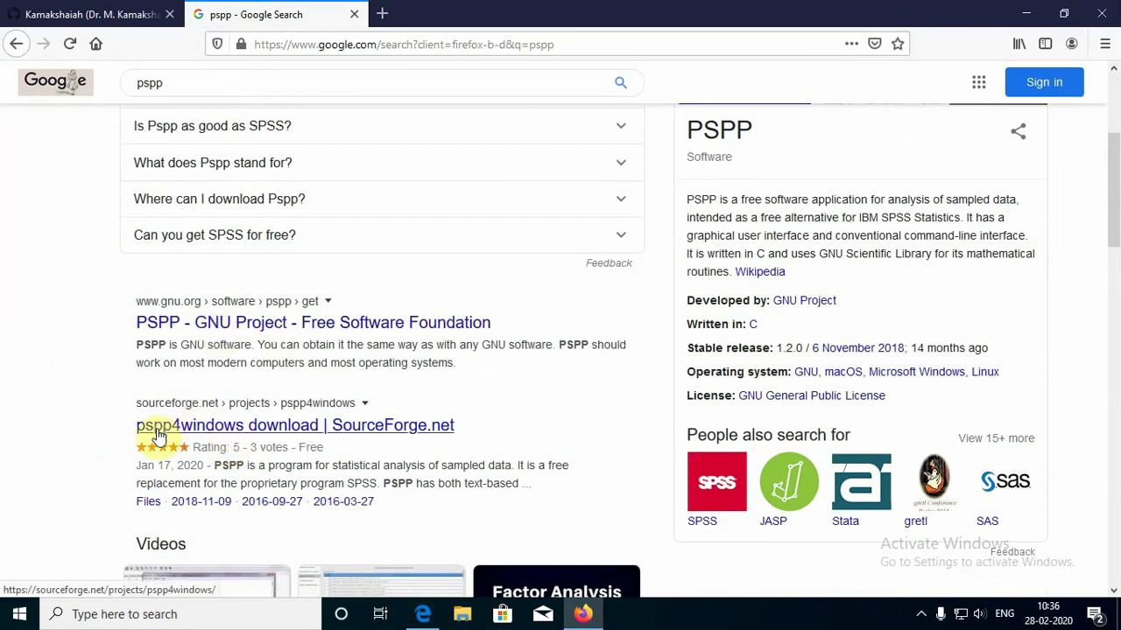
right_click(267, 427)
click(376, 441)
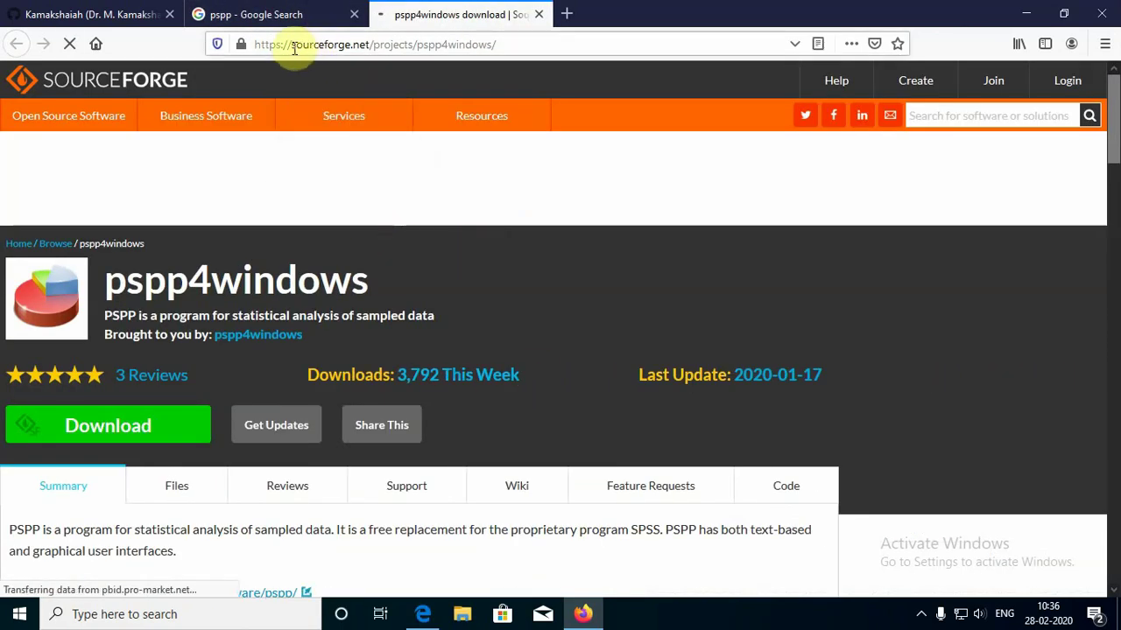
- Start the pspp4windows download from SourceForge to get pspp-20181109-daily-64bits-setup.exe
drag(292, 44, 374, 45)
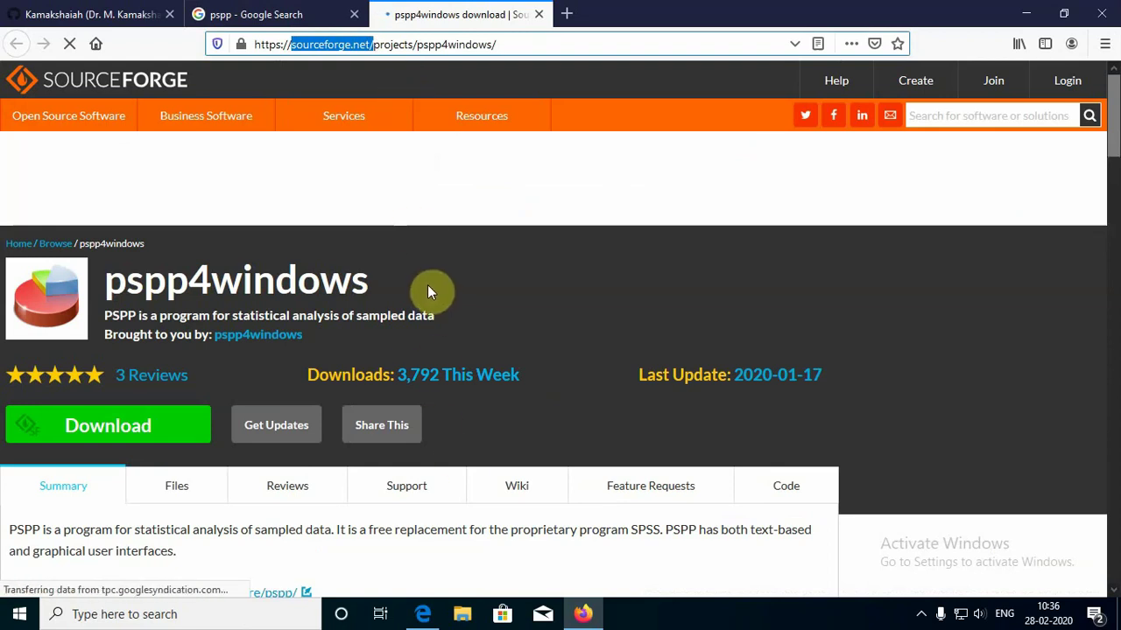
click(131, 421)
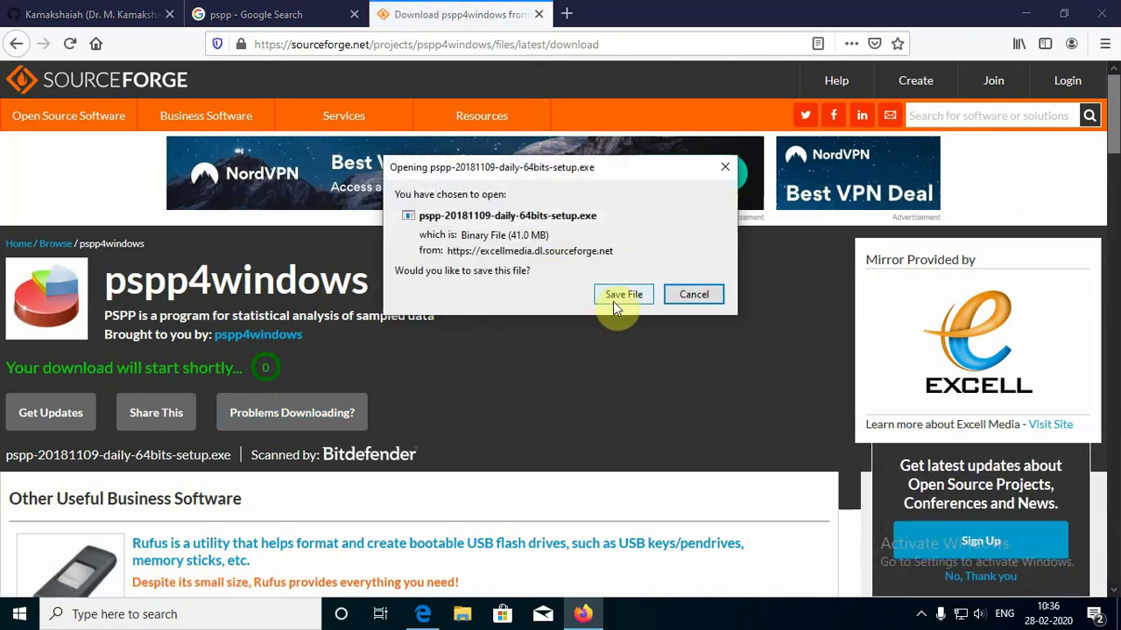
- Save pspp-20181109-daily-64bits-setup.exe into the D:\SW folder
click(616, 296)
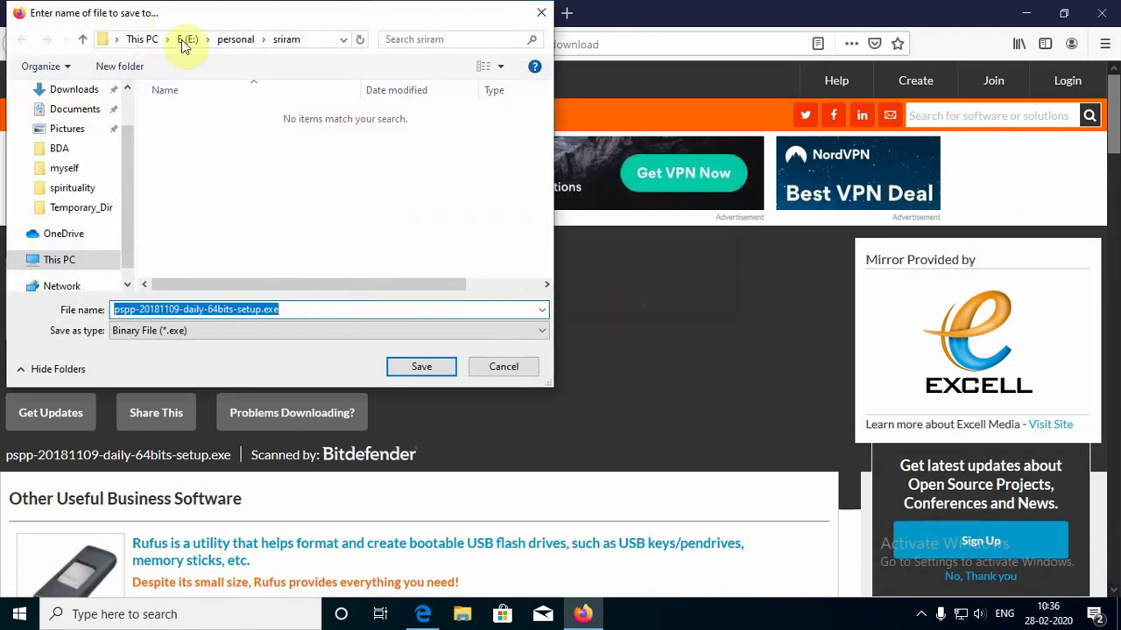
click(187, 40)
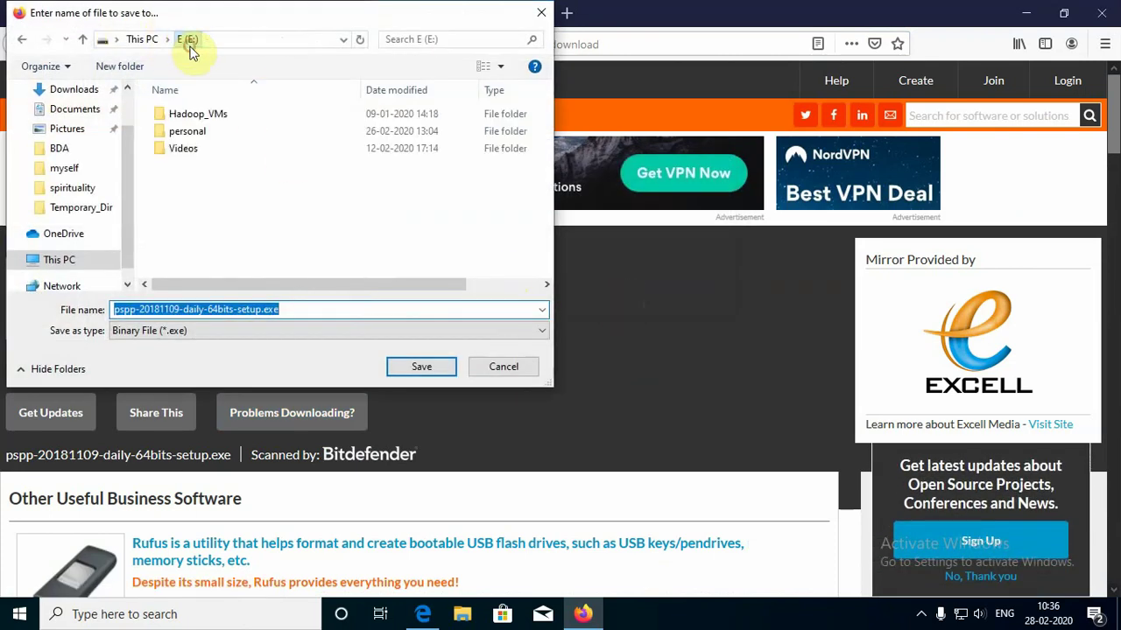
click(137, 39)
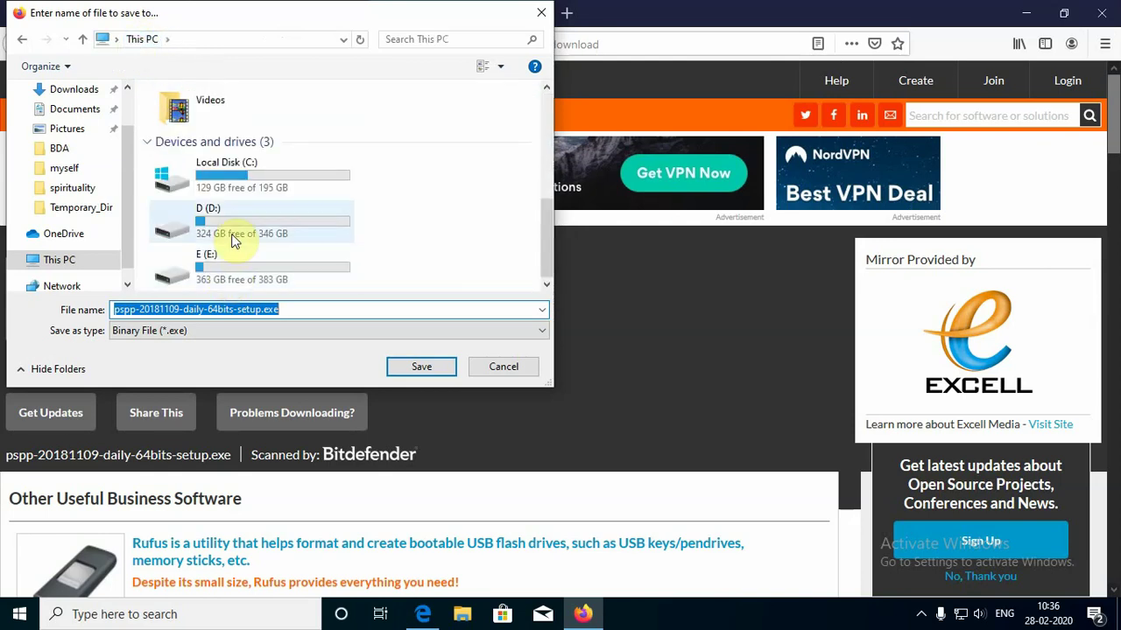
double_click(232, 235)
scroll(195, 221, down, 1)
double_click(184, 218)
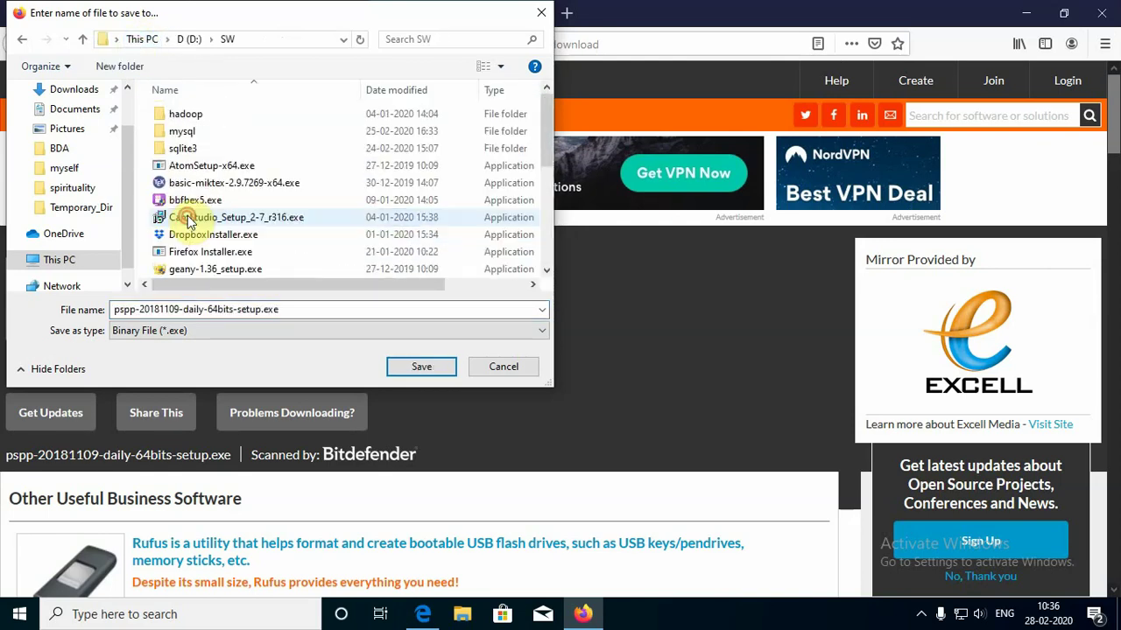
click(412, 367)
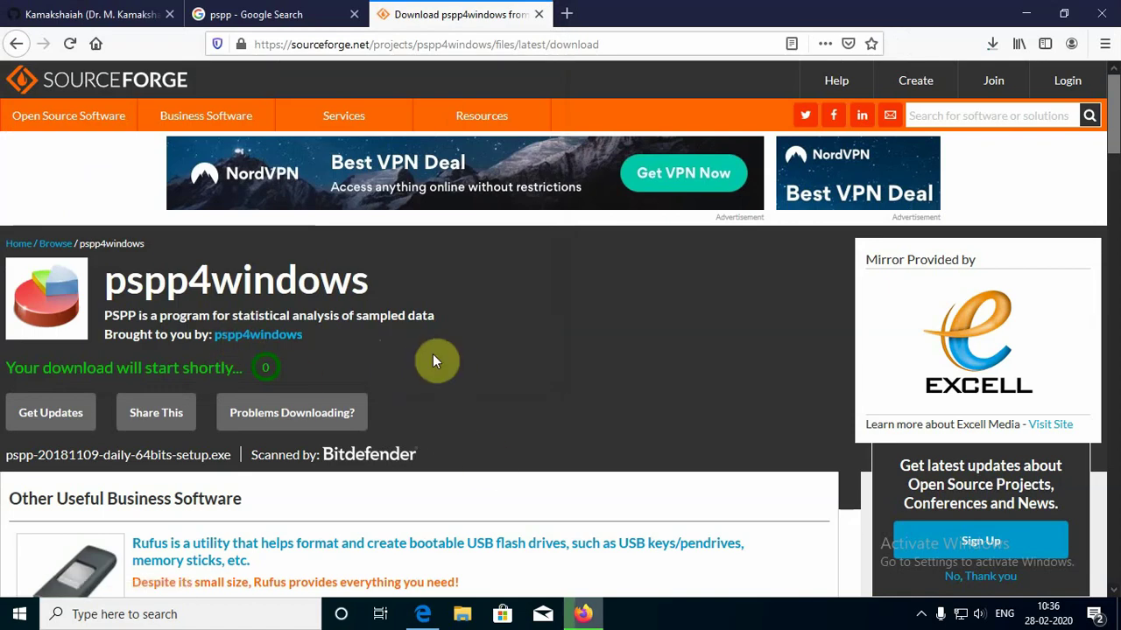
- Move between the Google search, GitHub and SourceForge download tabs while the installer downloads
click(291, 12)
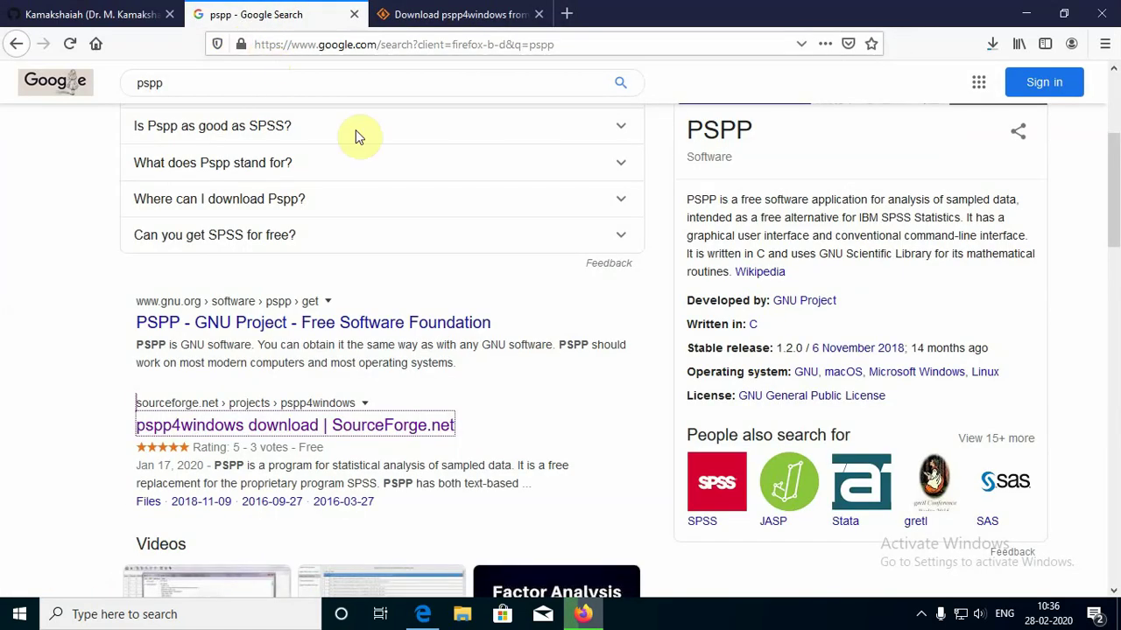
scroll(362, 400, up, 3)
scroll(210, 271, down, 3)
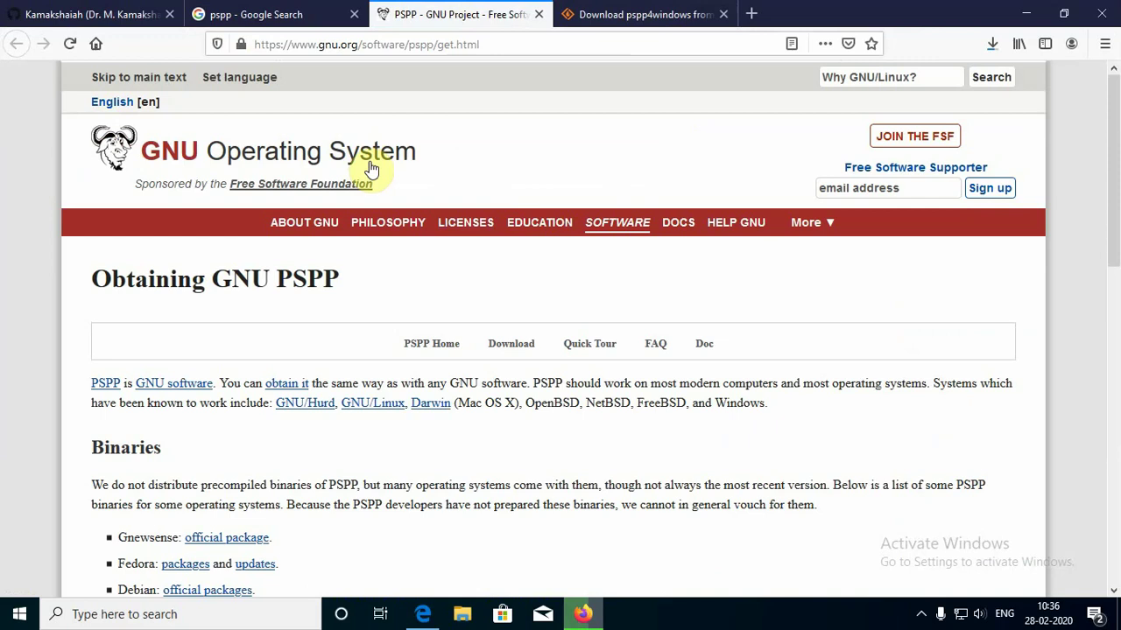
click(613, 14)
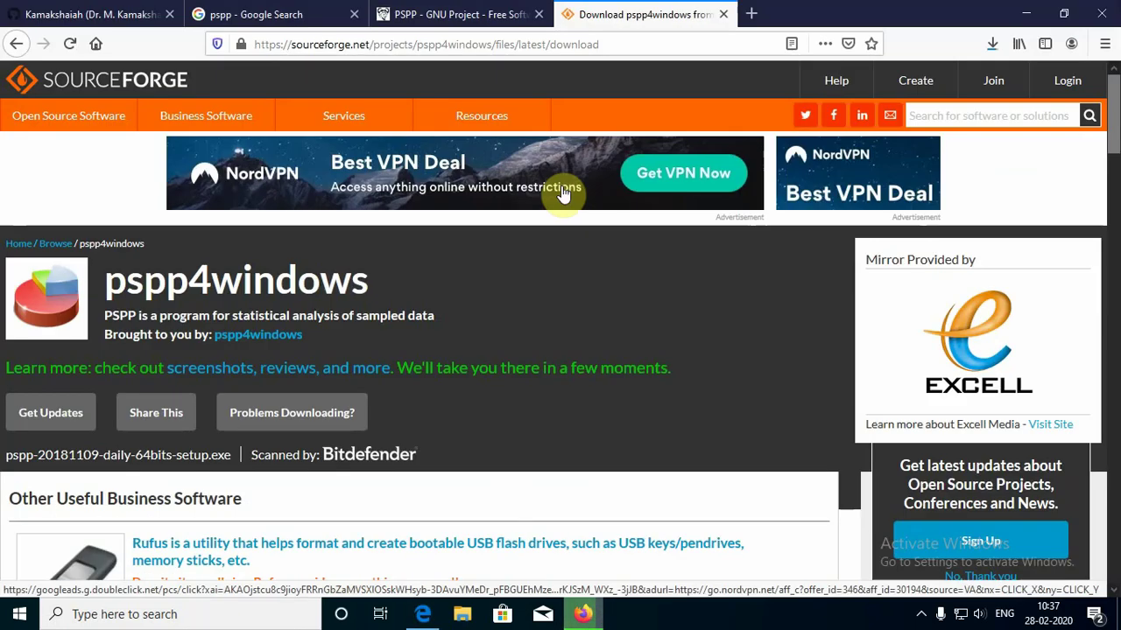
click(477, 12)
click(298, 12)
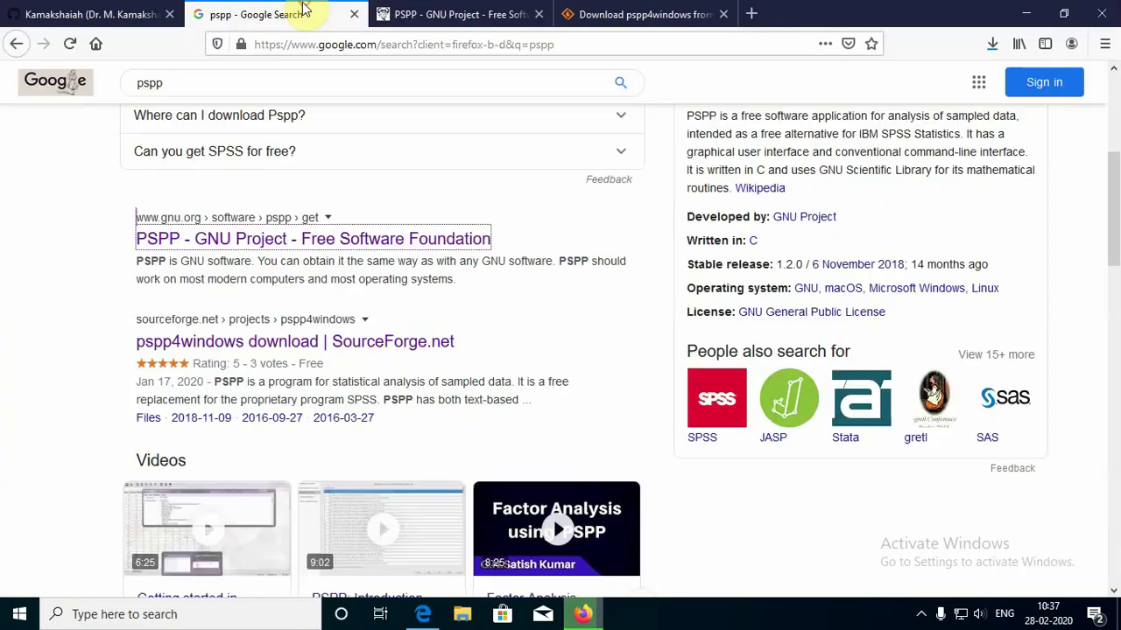
click(77, 13)
click(281, 18)
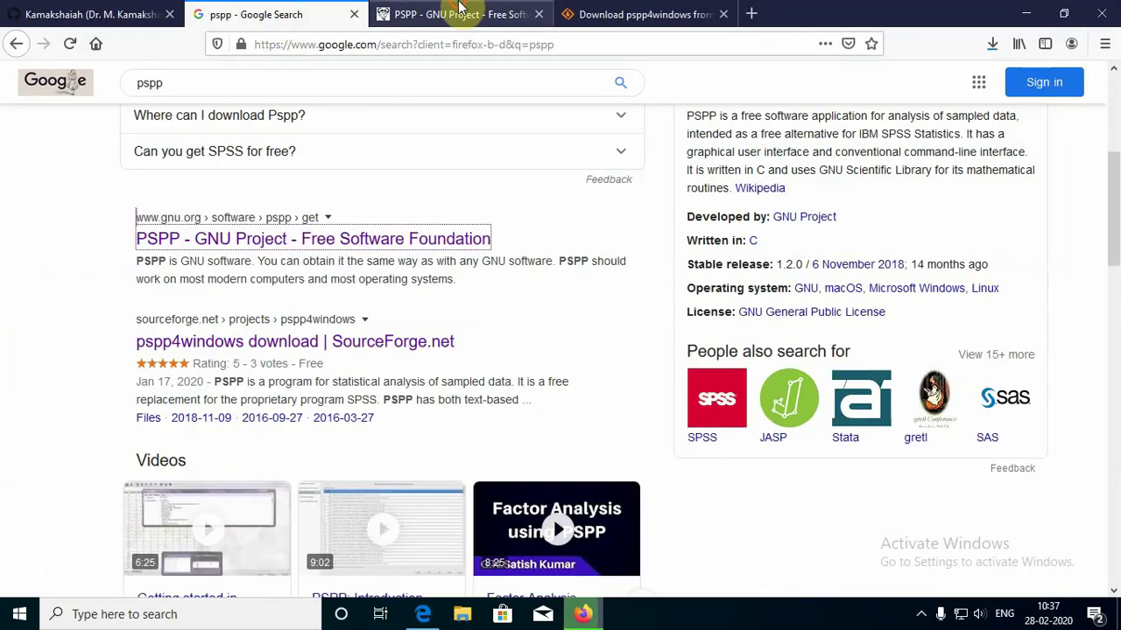
- Revisit the GNU PSPP and SourceForge thank-you tabs, then switch between the Edge and Firefox windows
click(458, 14)
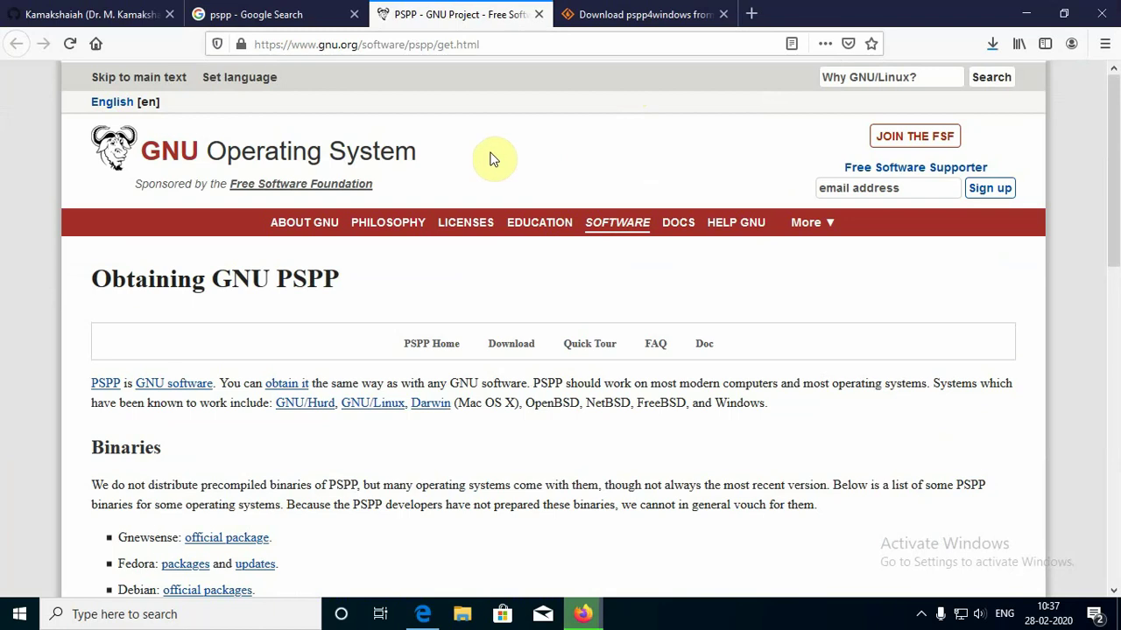
click(622, 14)
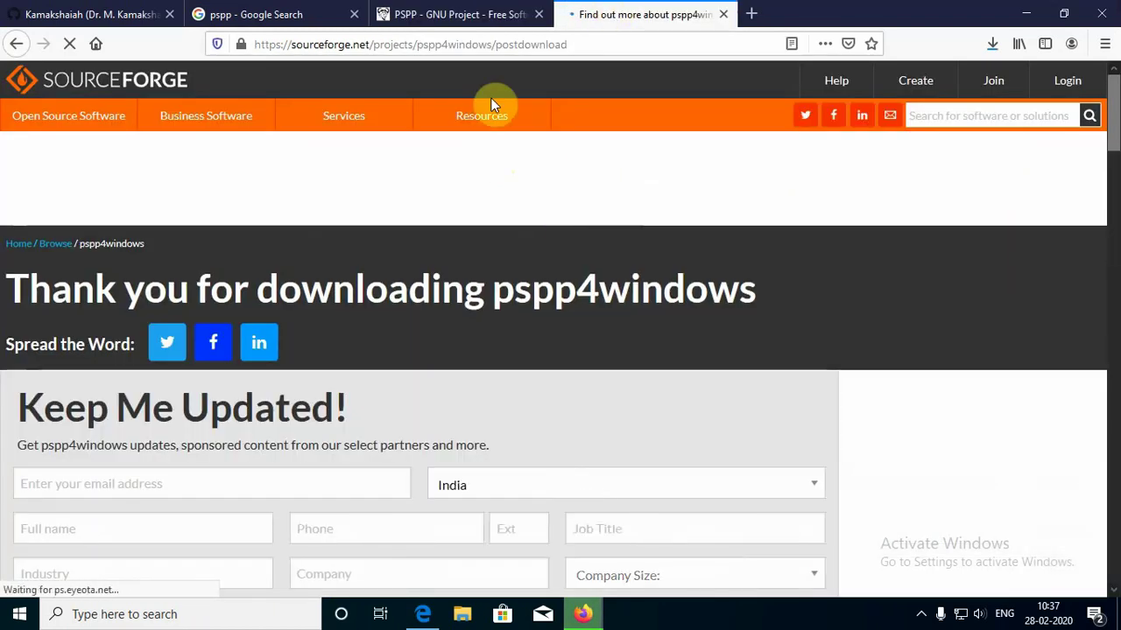
click(451, 13)
click(637, 9)
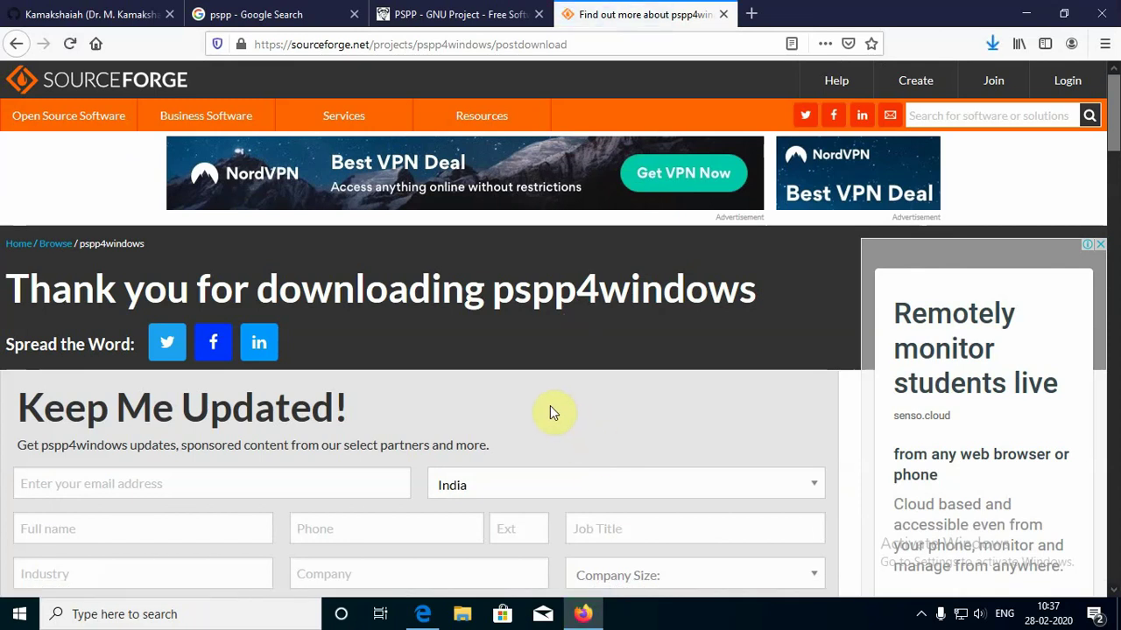
mouse_move(583, 613)
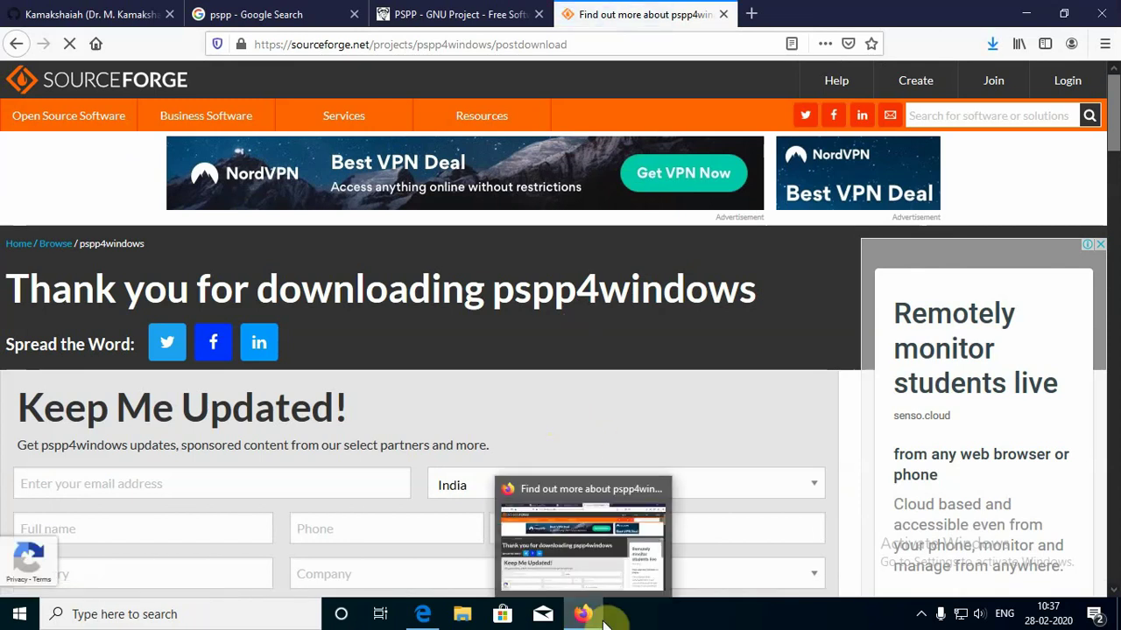
click(585, 559)
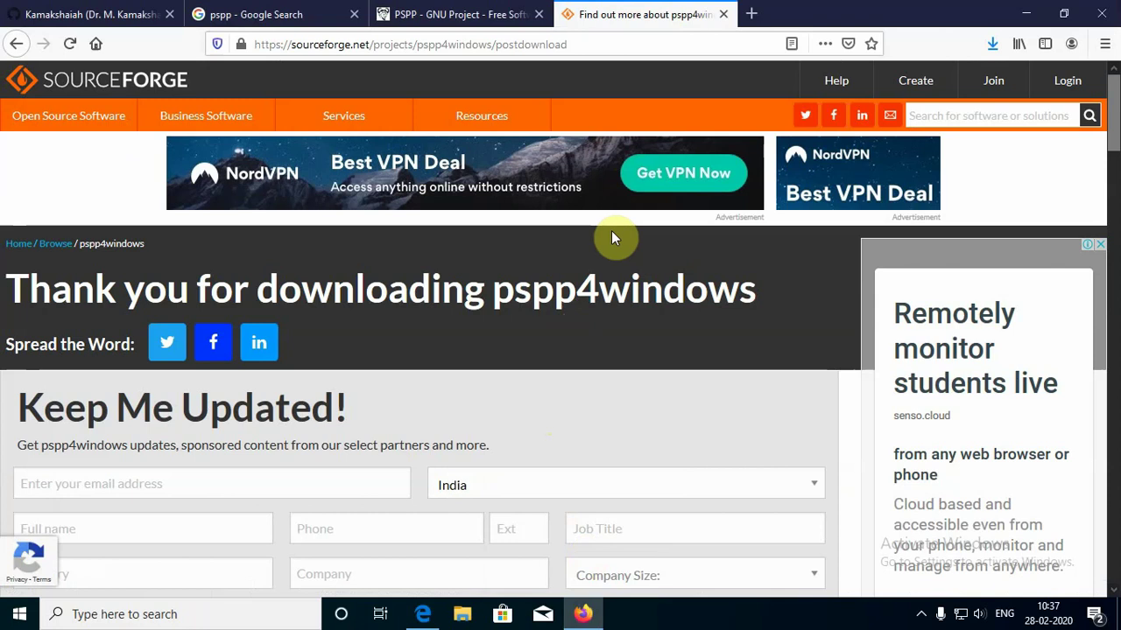
click(424, 614)
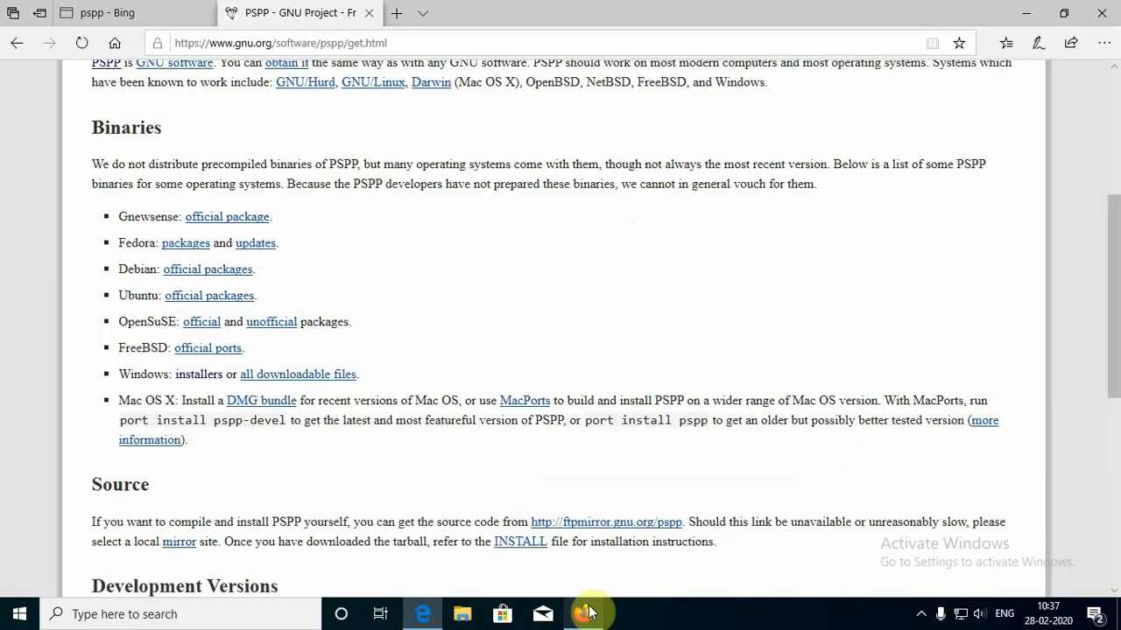
click(584, 614)
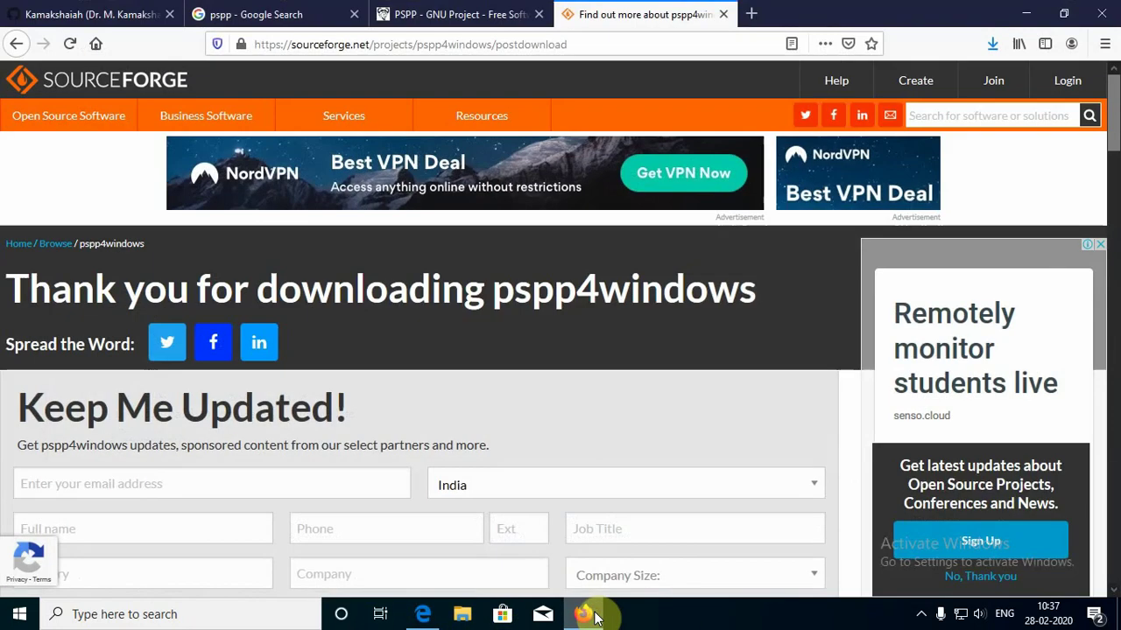
- Run the downloaded PSPP setup file as administrator from its folder, then close the folder
click(992, 43)
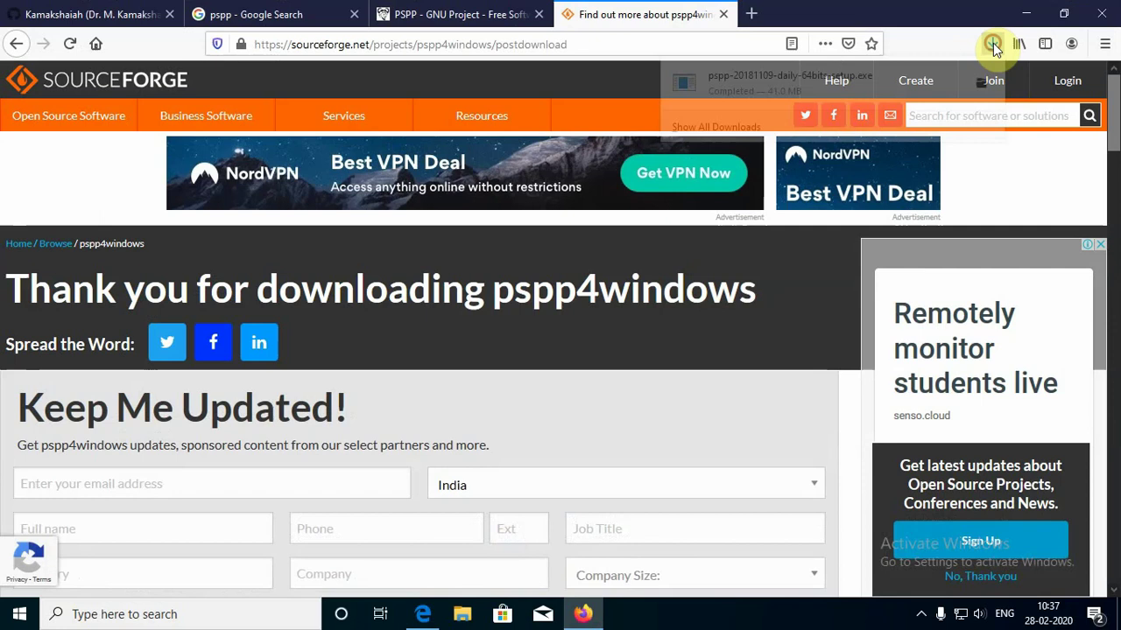
click(986, 85)
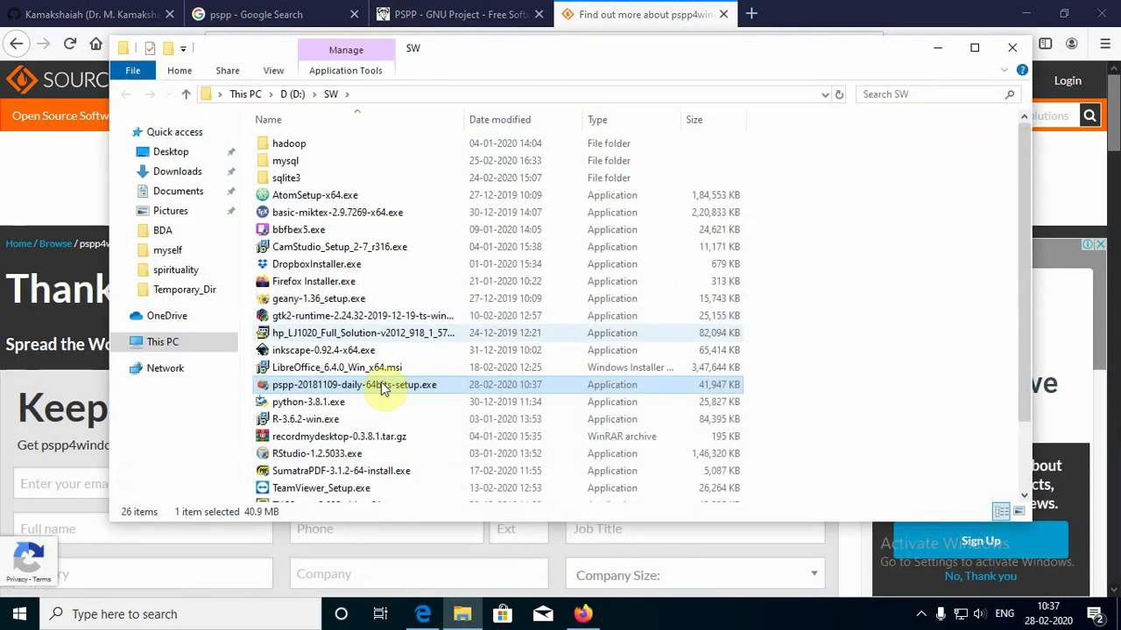
right_click(337, 386)
click(389, 229)
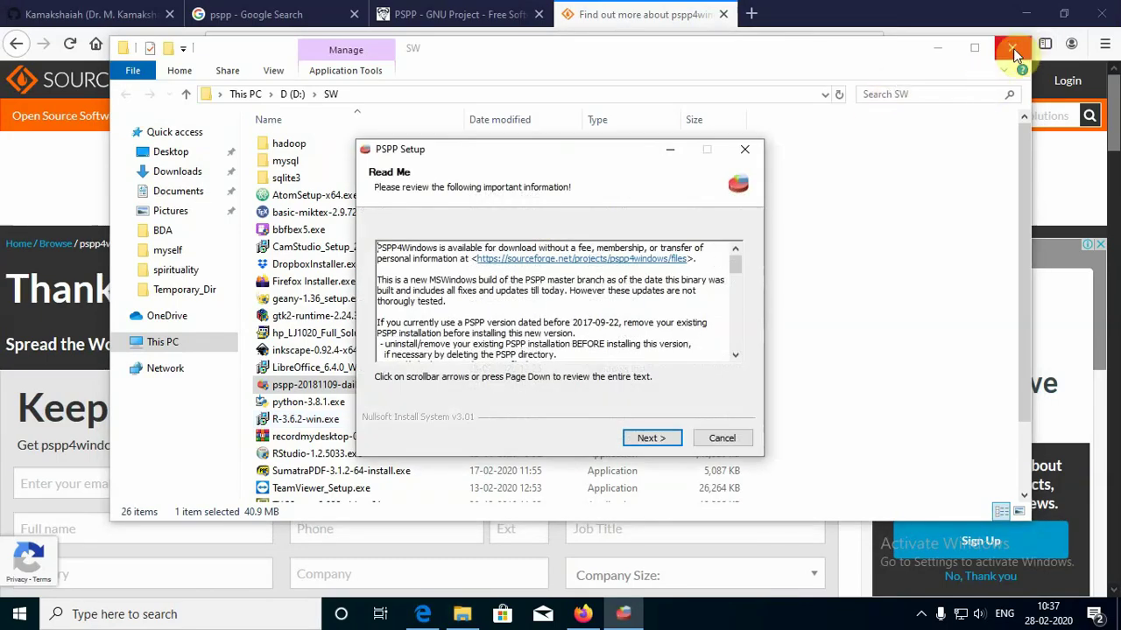
click(1012, 51)
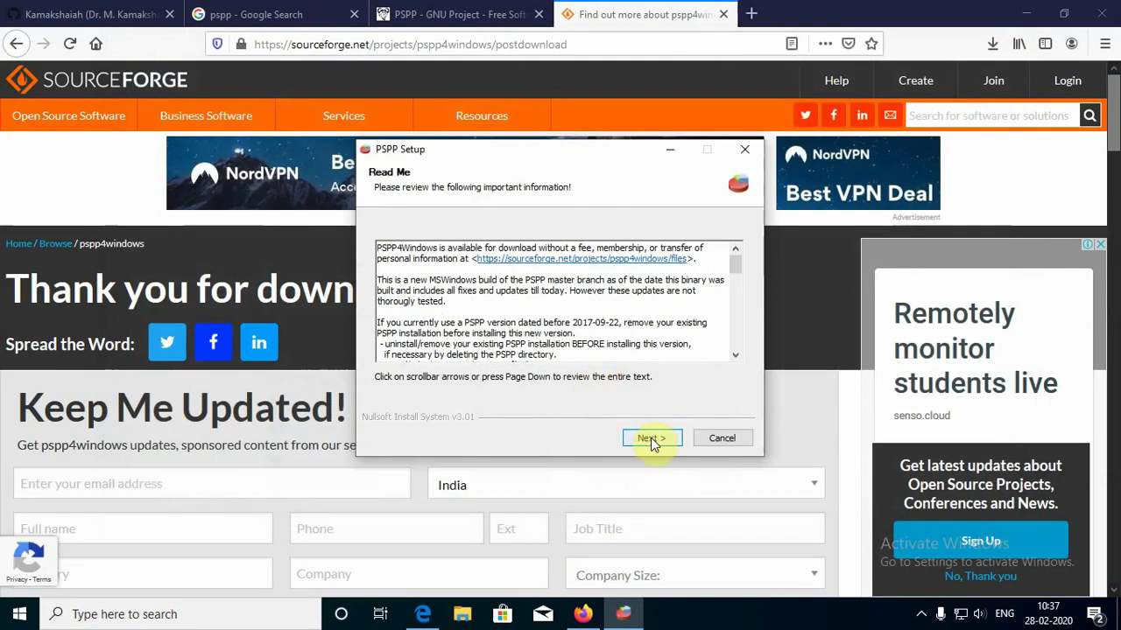
- Start installing PSPP into C:\Program Files\PSPP and close the pspp4windows and GNU PSPP tabs
click(651, 439)
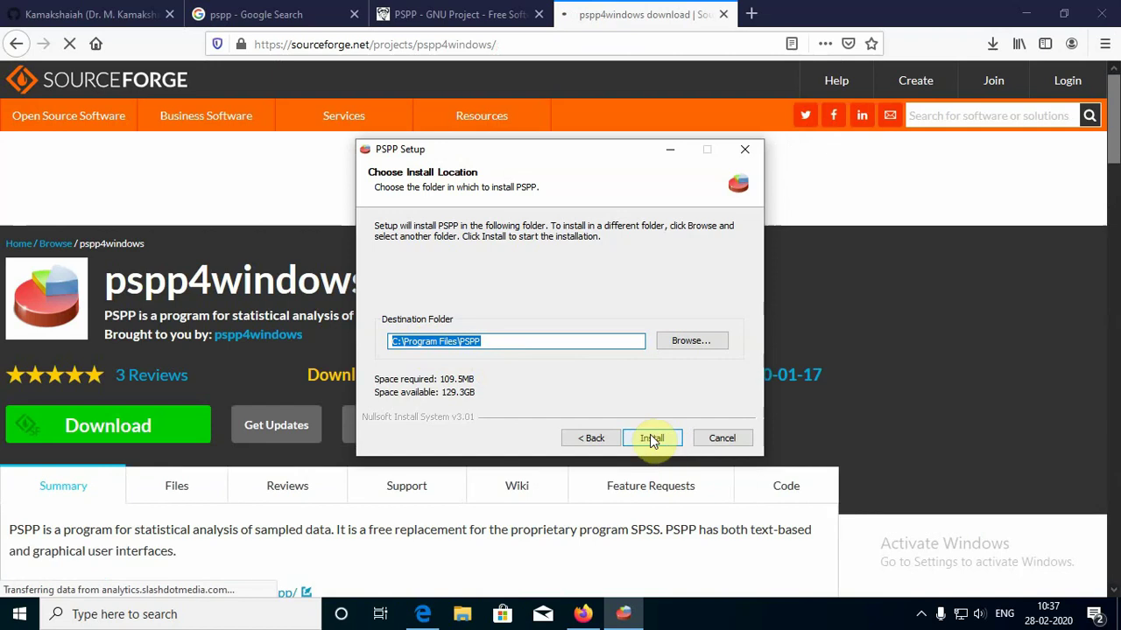
click(649, 441)
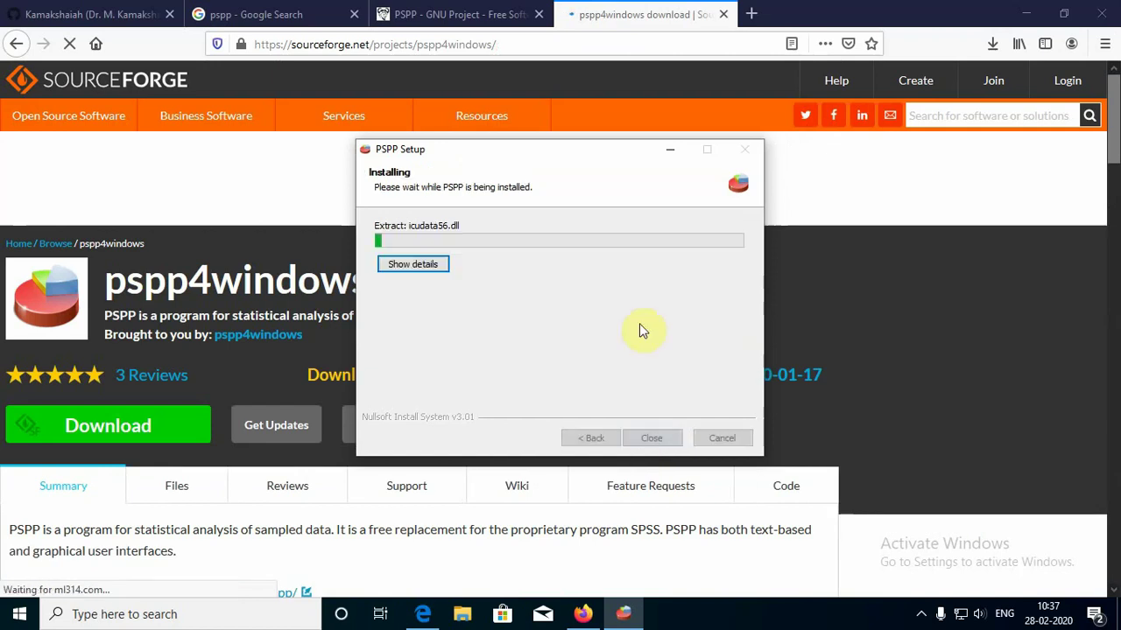
click(724, 15)
click(541, 15)
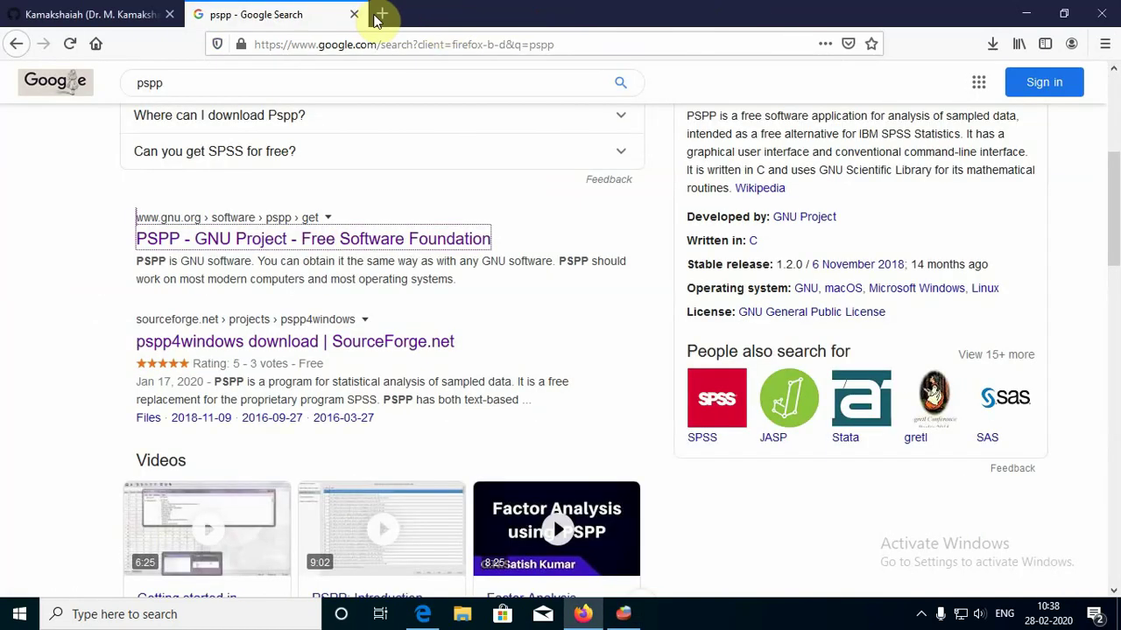
- Close the pspp Google search tab and the Edge window with all its tabs
click(354, 14)
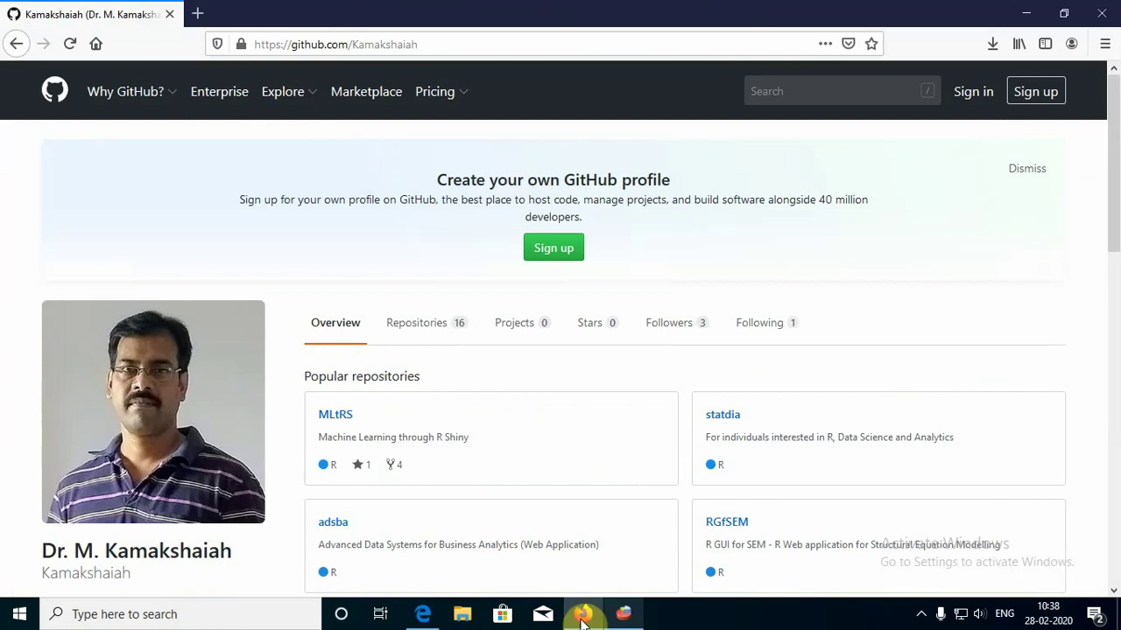
click(423, 614)
click(1110, 14)
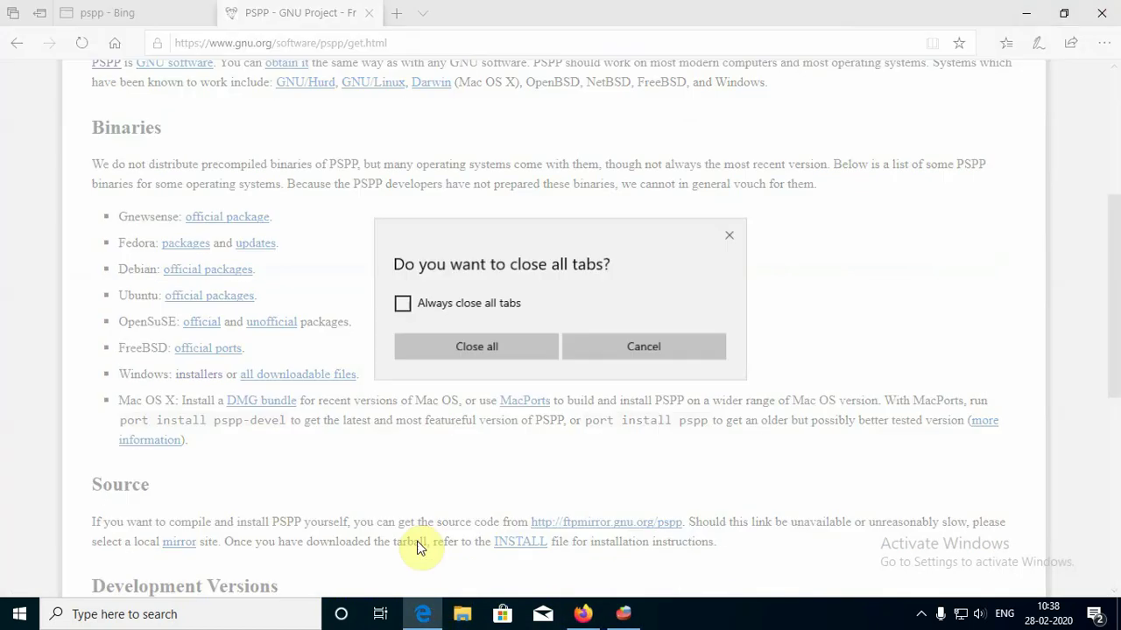
click(491, 346)
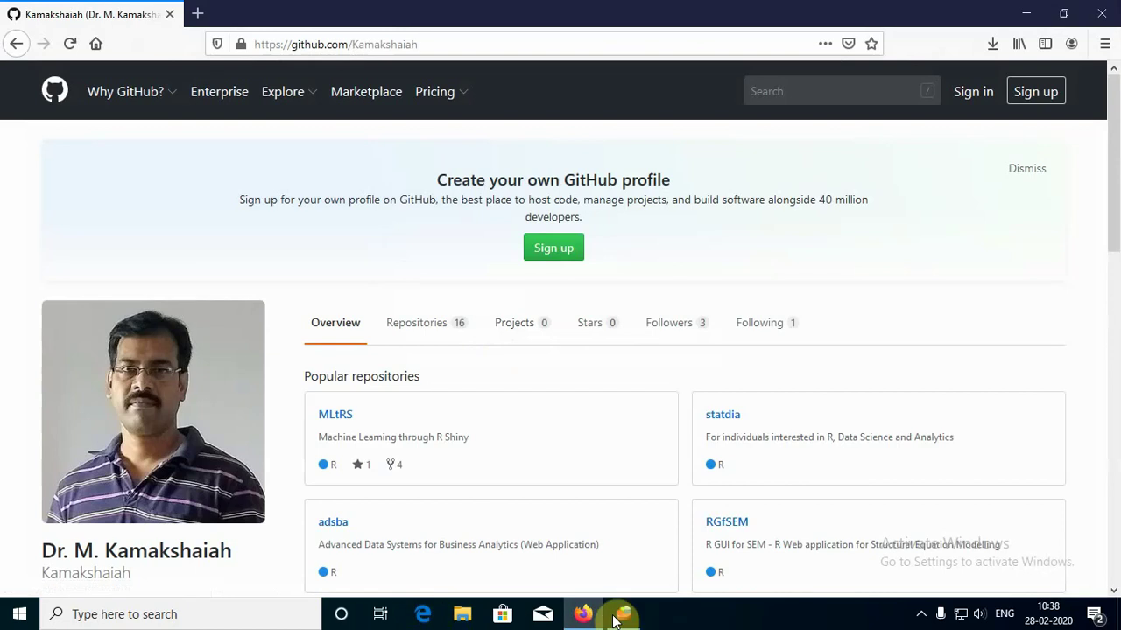
- Dismiss the completed PSPP installer and launch PSPP from a Start menu search for 'pspp'
click(621, 614)
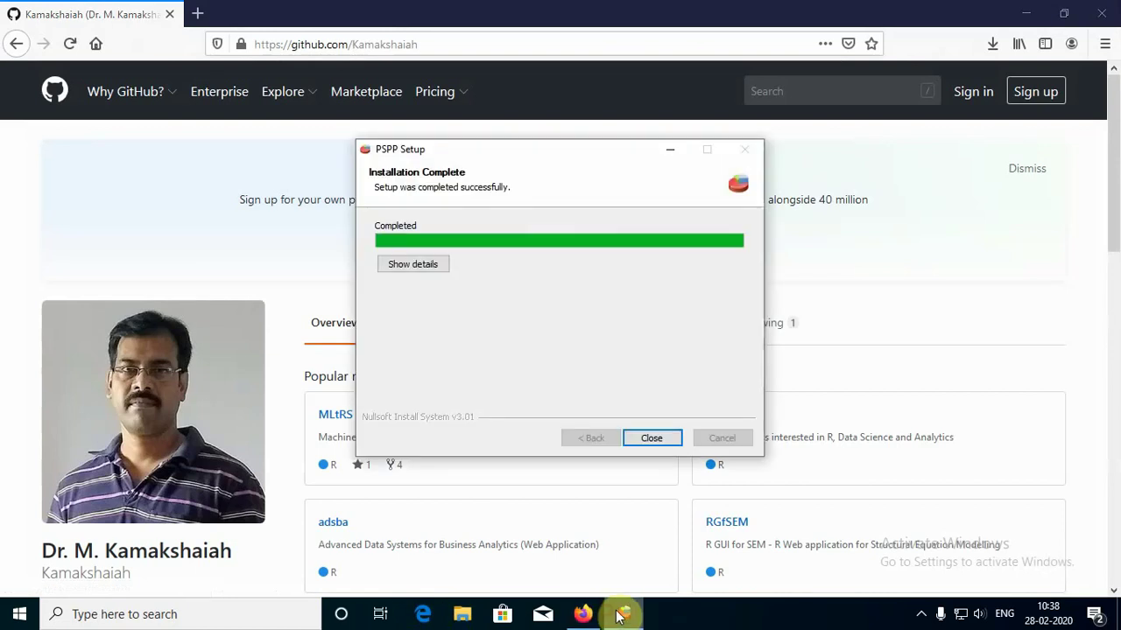
click(652, 440)
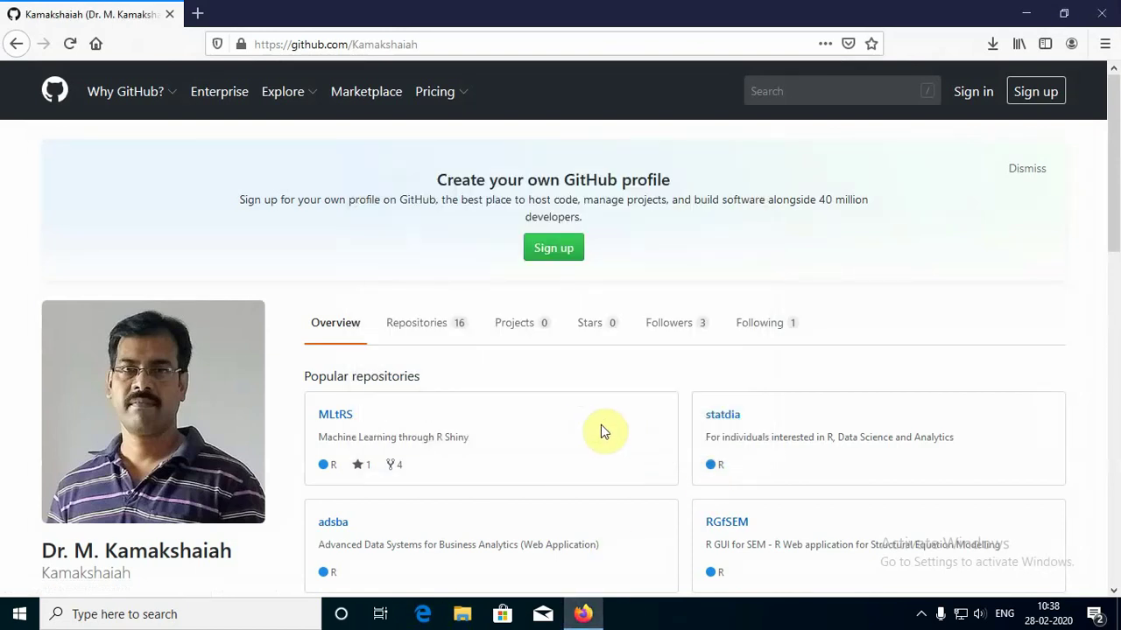
key(super)
text(p)
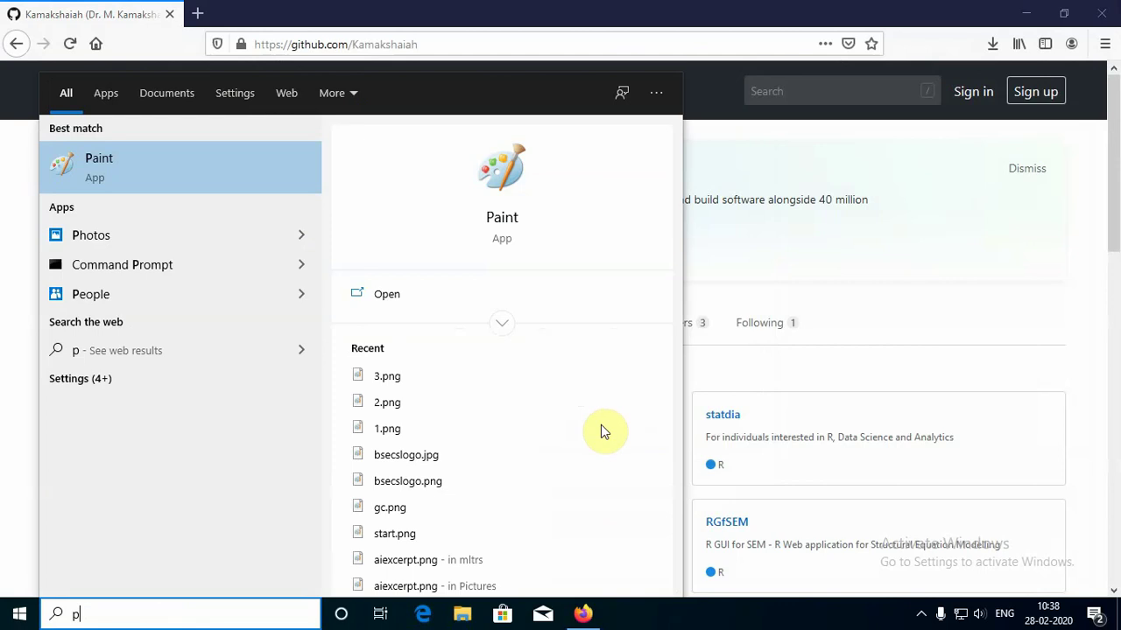
text(spp)
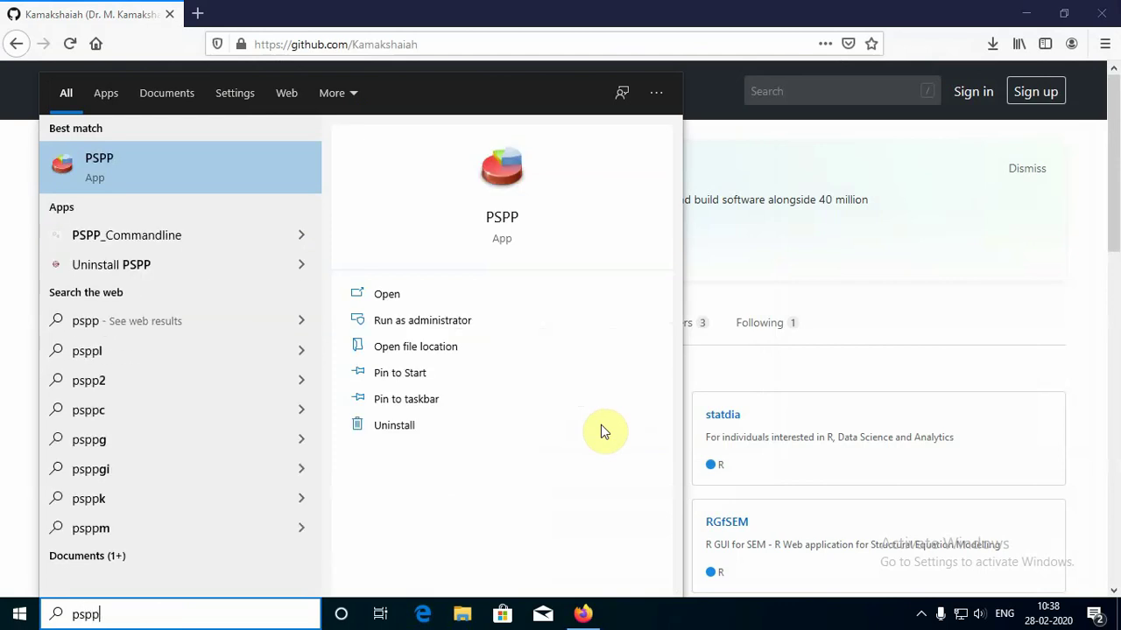
key(Return)
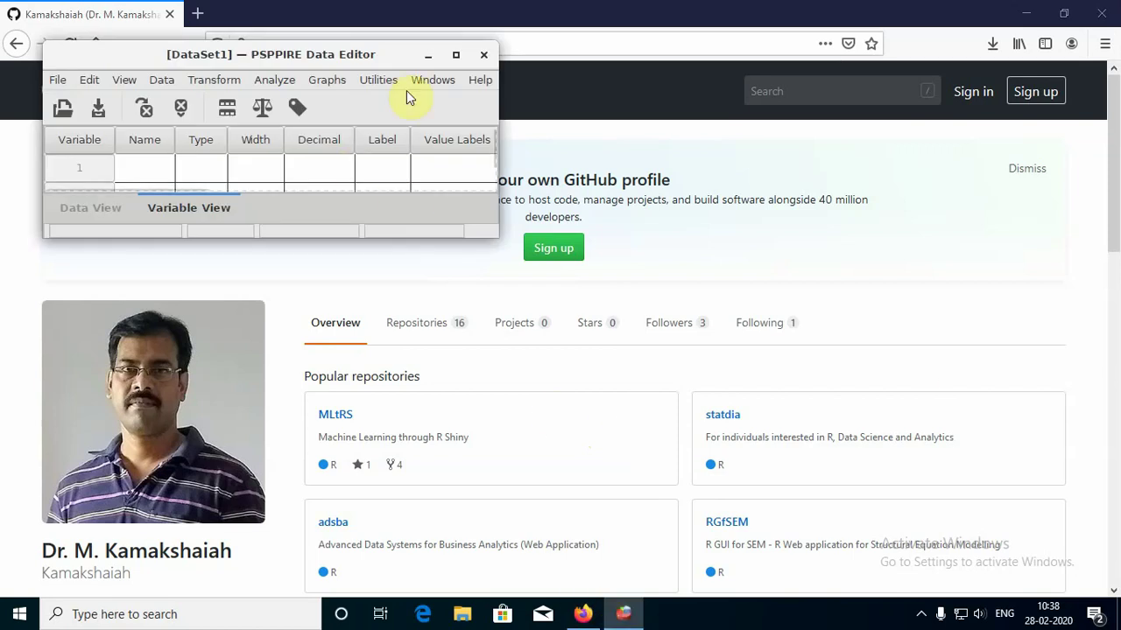
- Maximize the PSPPIRE Data Editor and toggle between Data View and Variable View, ending on Data View
click(455, 54)
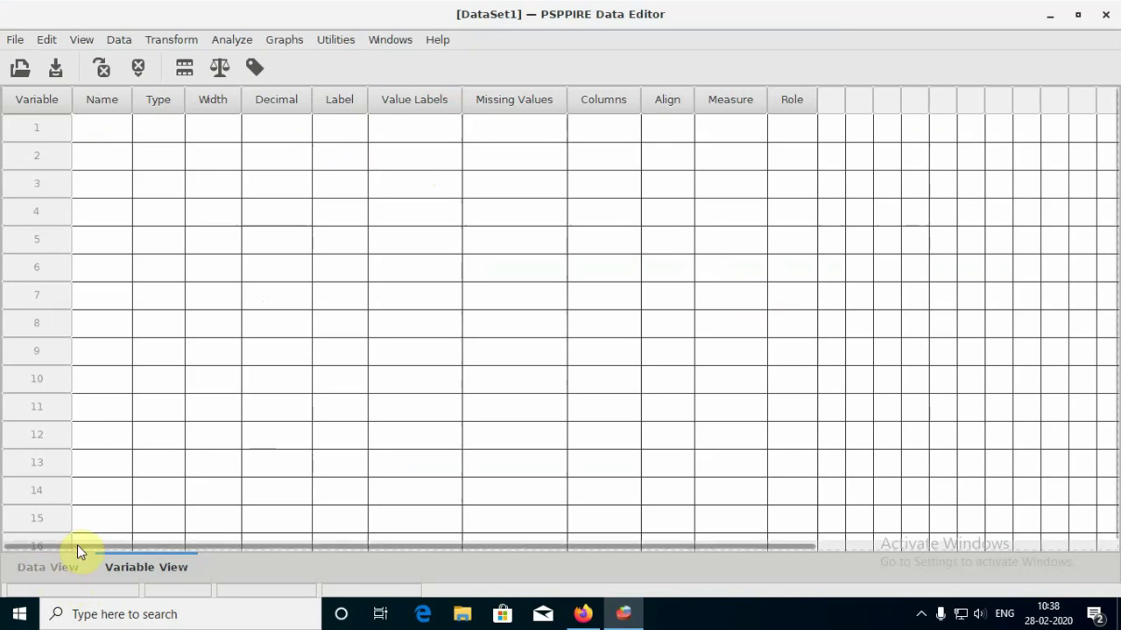
click(28, 569)
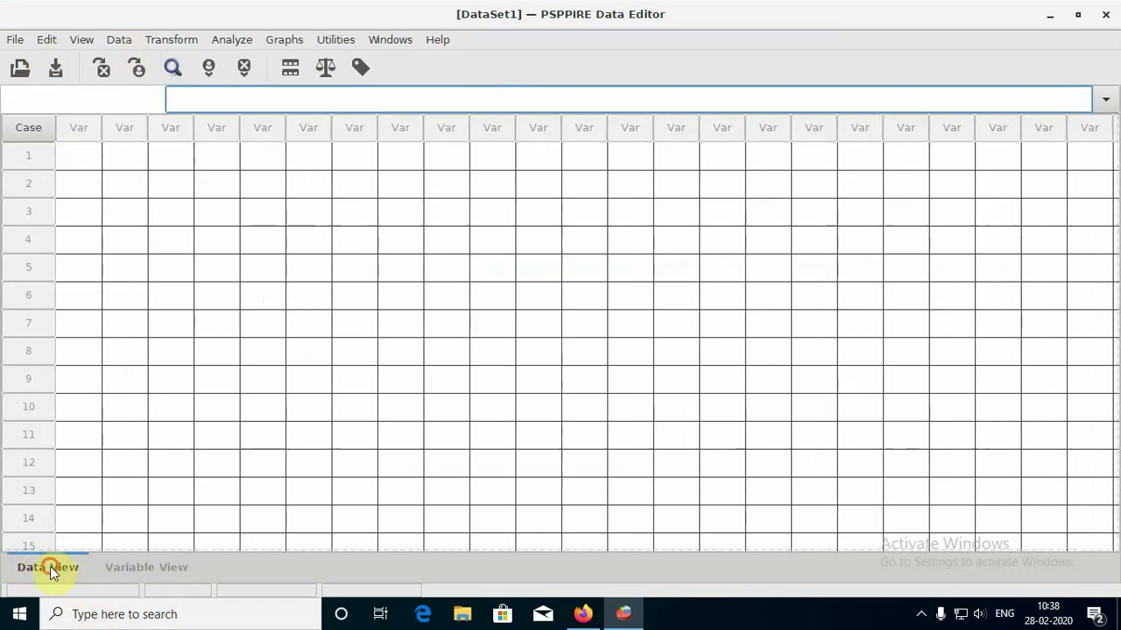
click(123, 566)
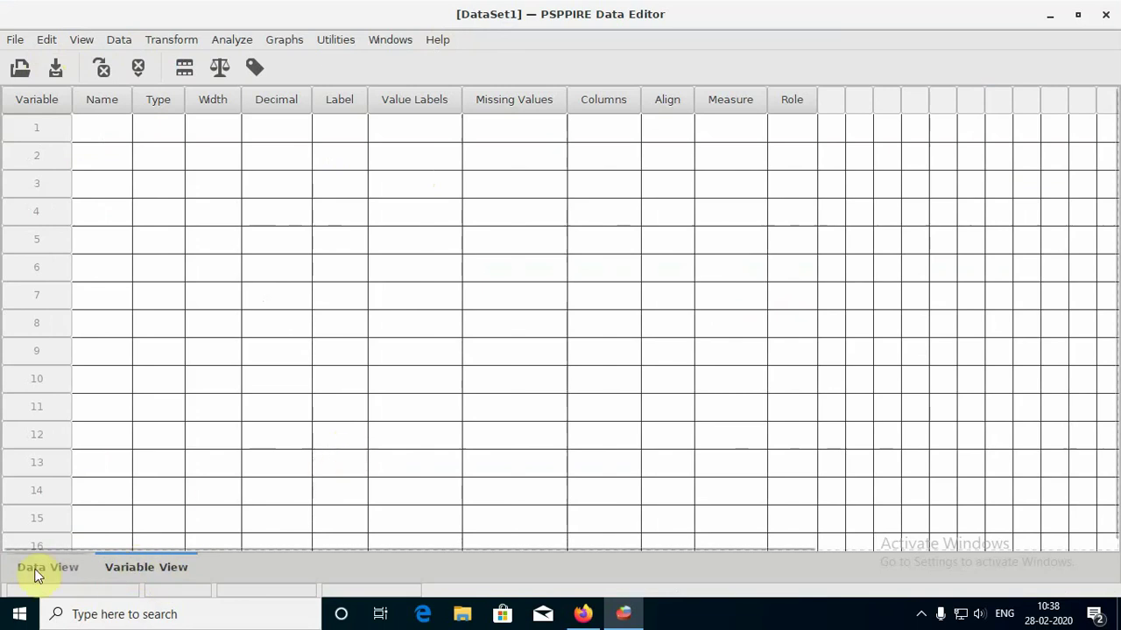
click(86, 572)
click(108, 571)
click(39, 564)
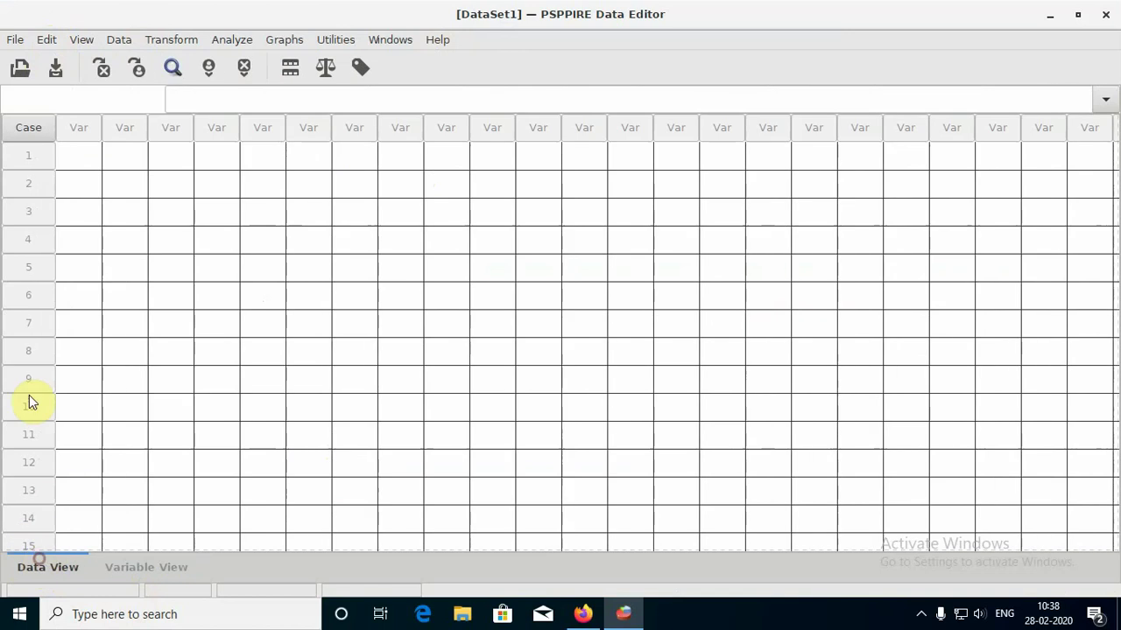
- Create a new syntax document via File > New > Syntax, maximize and close it, then show the Data menu
click(5, 40)
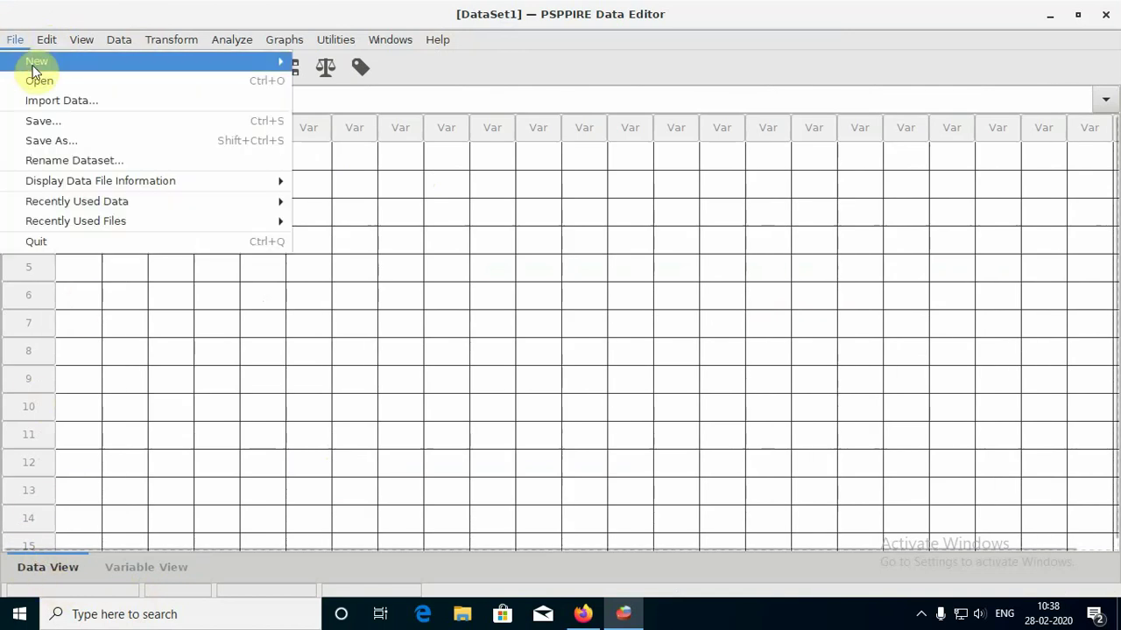
mouse_move(279, 63)
click(322, 63)
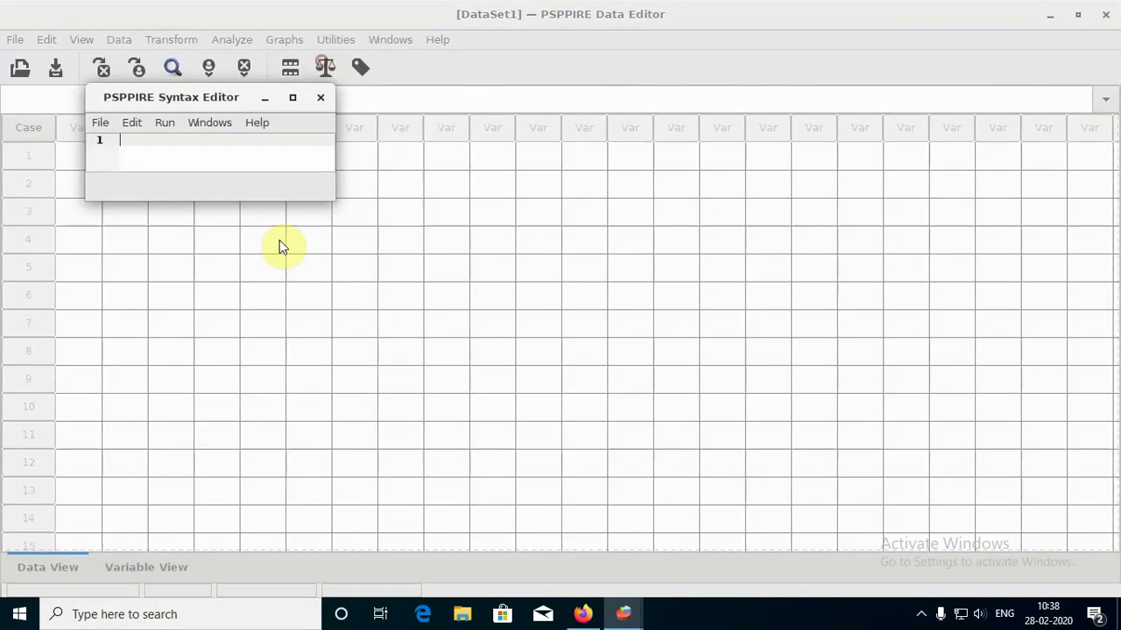
click(290, 99)
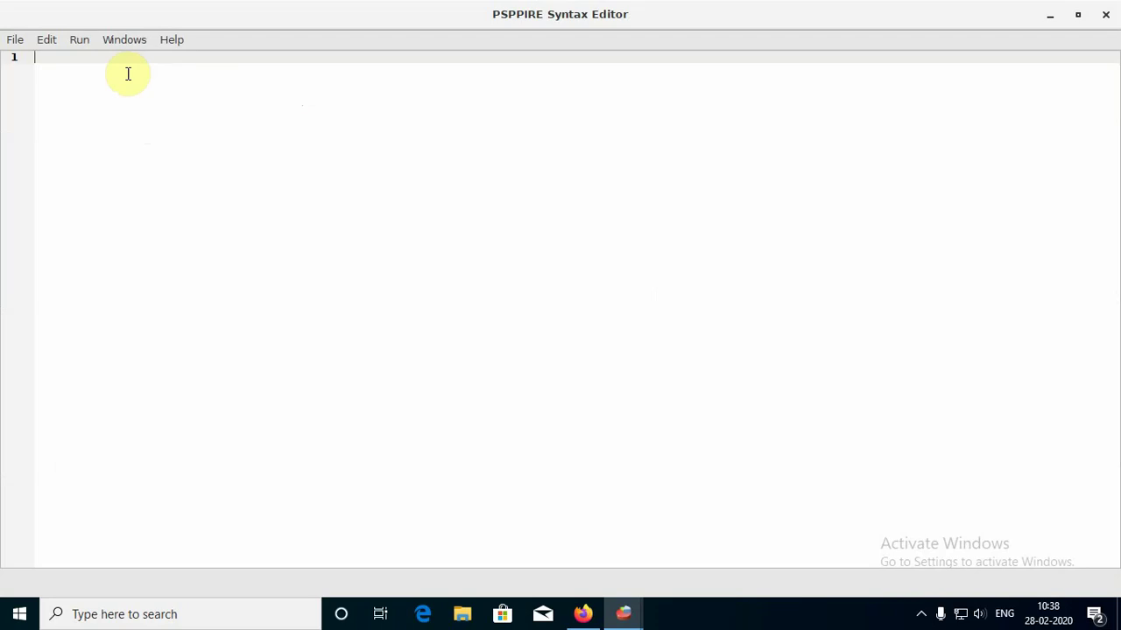
click(1105, 14)
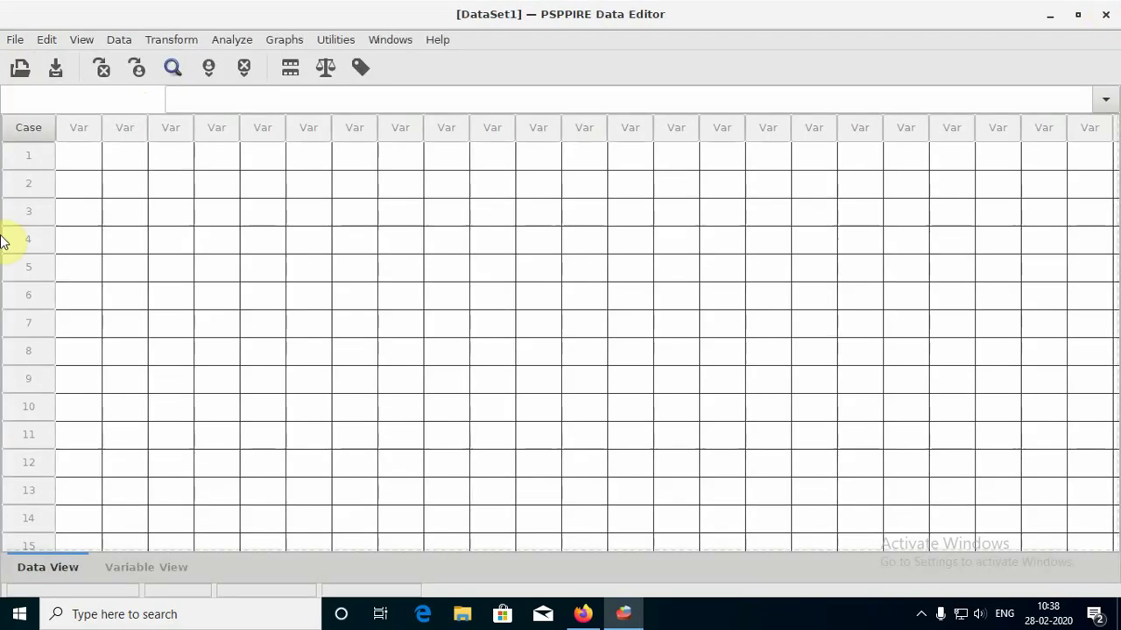
click(14, 41)
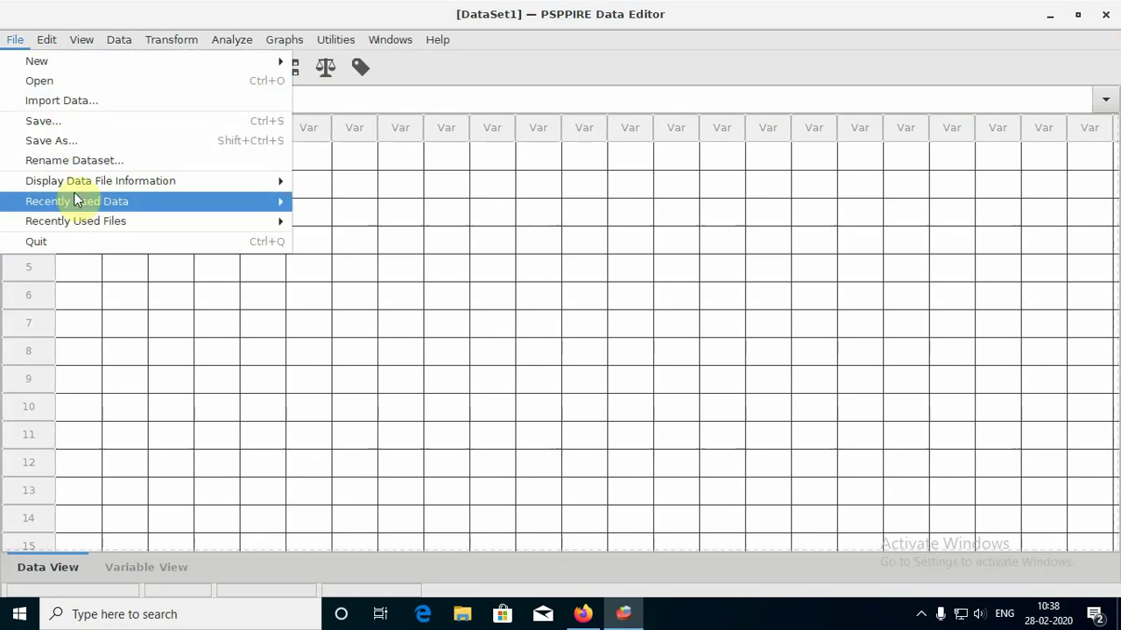
mouse_move(77, 49)
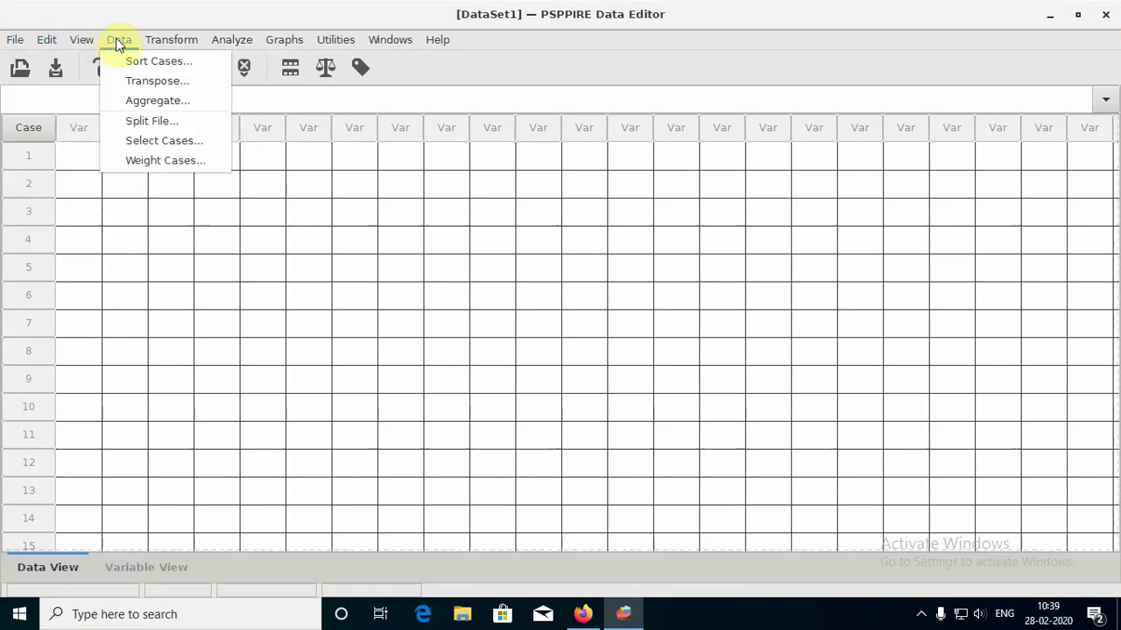
- Open Data > Transpose, close it without transposing, then show the Transform menu
click(179, 85)
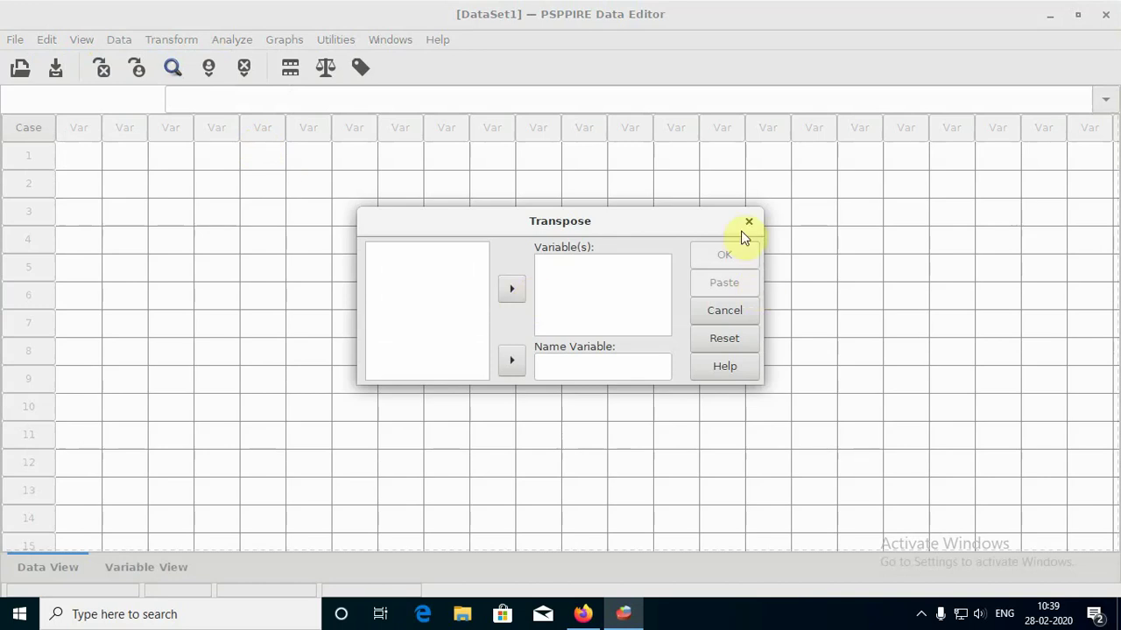
click(747, 221)
click(116, 37)
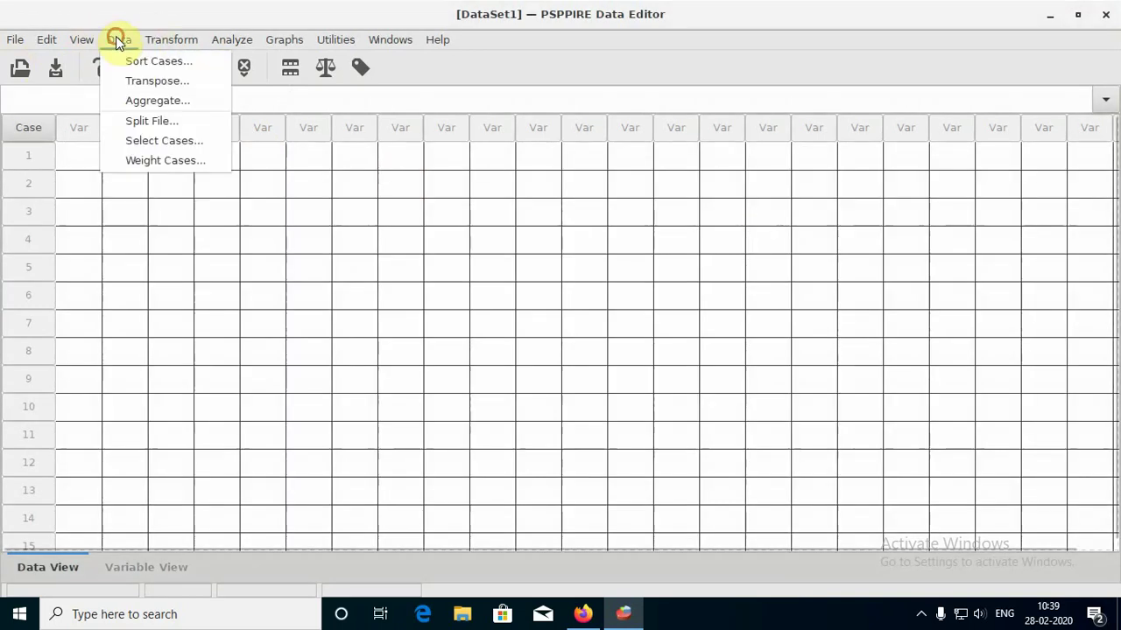
mouse_move(174, 41)
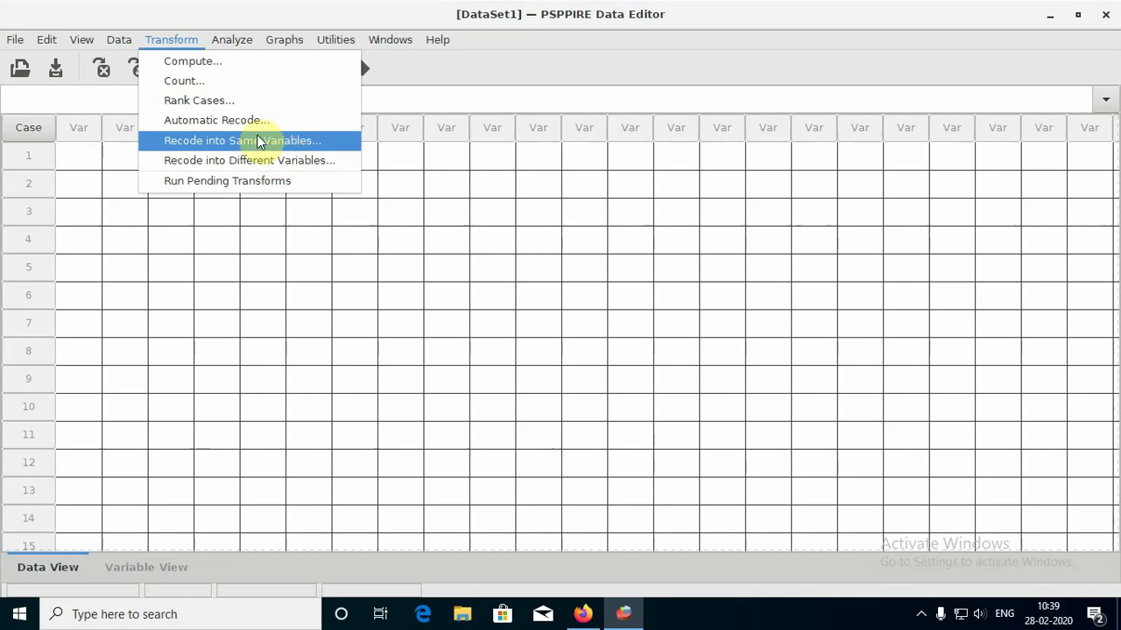
- Browse Descriptive Statistics and Compare Means, open and dismiss Univariate Analysis, then reopen Analyze
click(232, 41)
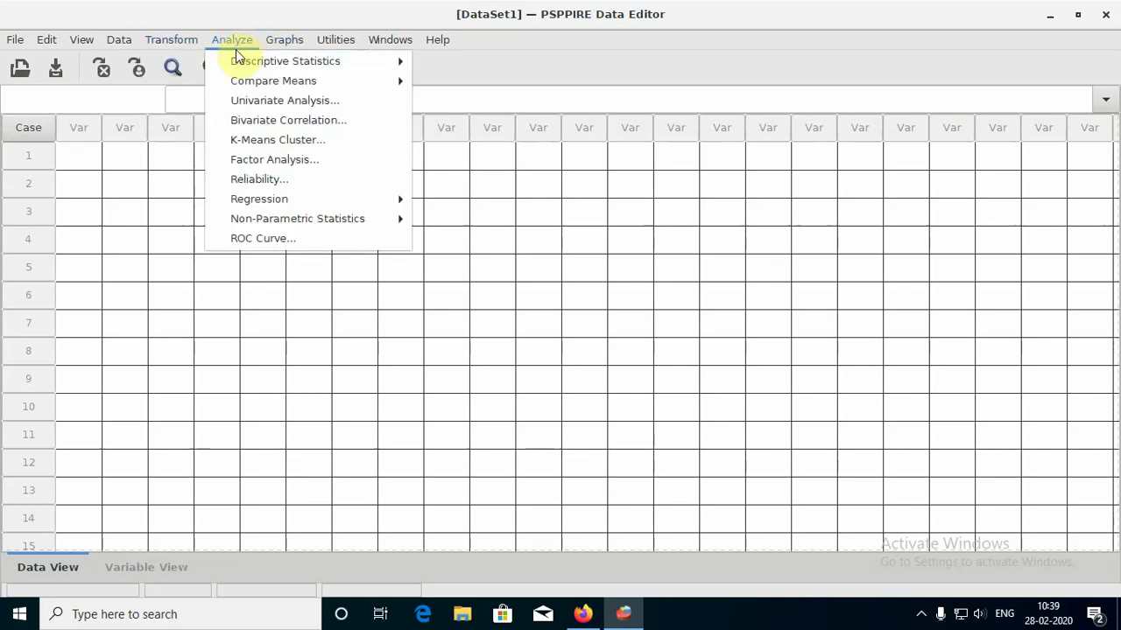
mouse_move(369, 63)
mouse_move(311, 82)
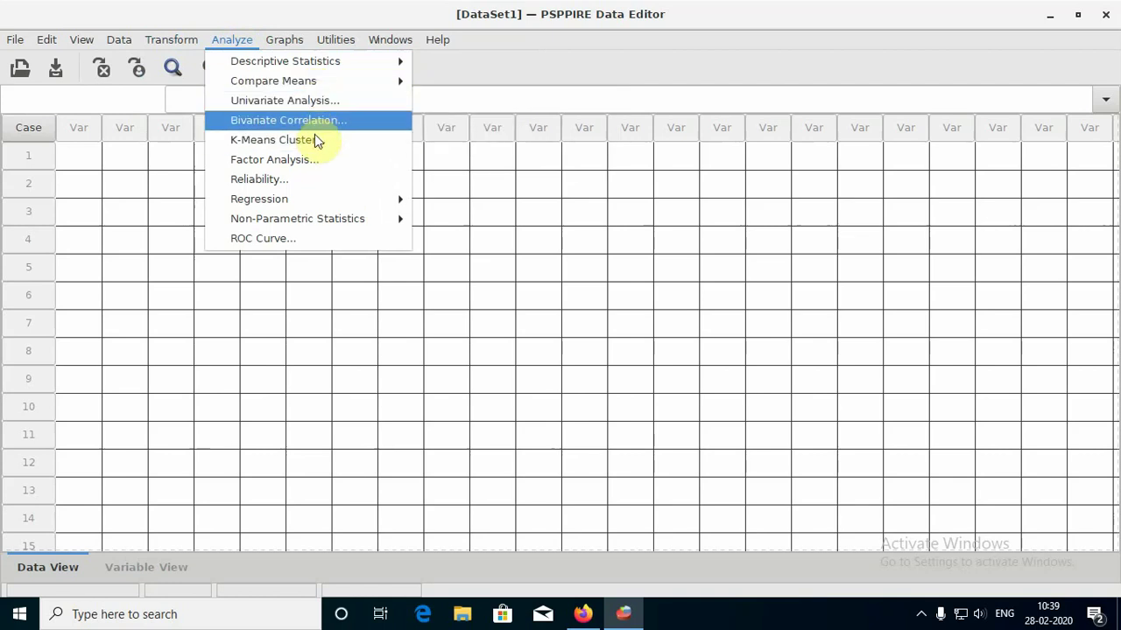
mouse_move(320, 60)
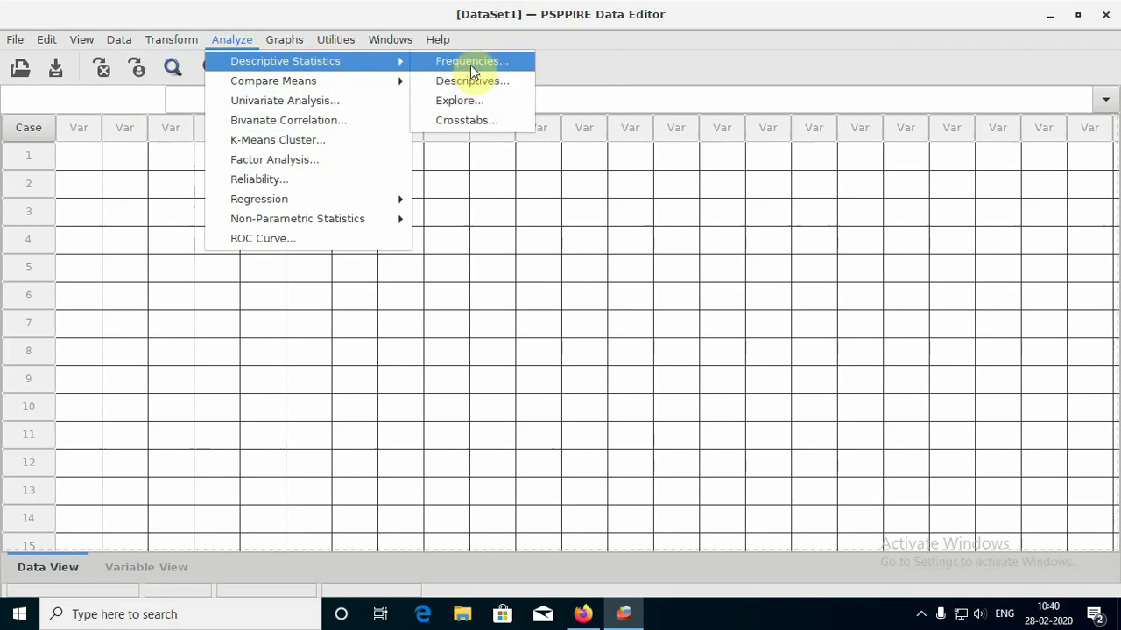
mouse_move(371, 85)
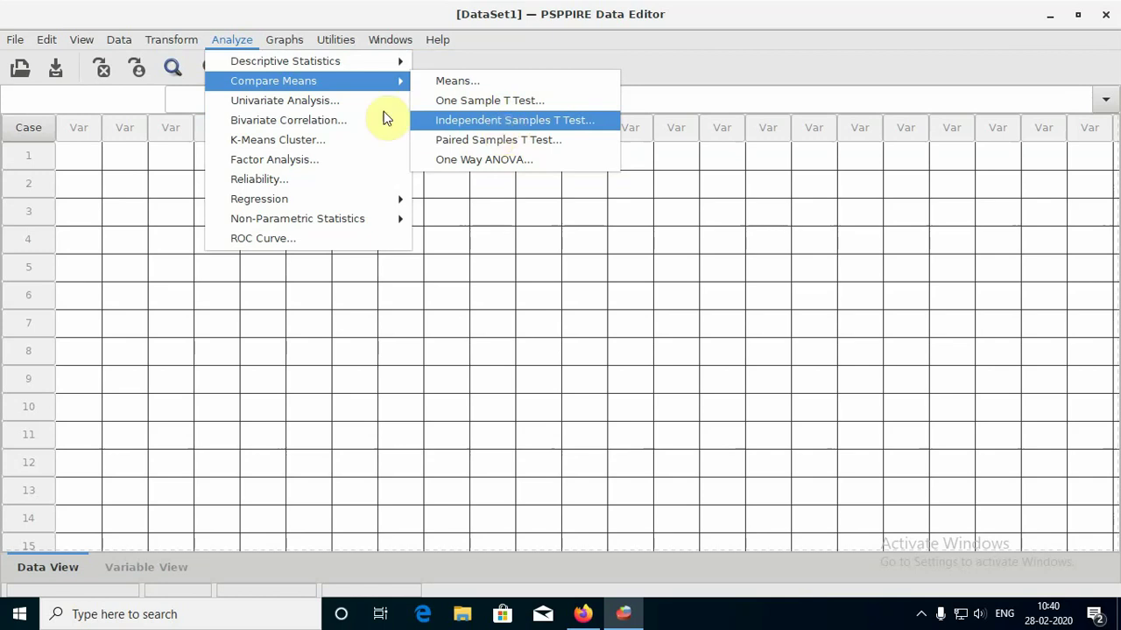
click(324, 101)
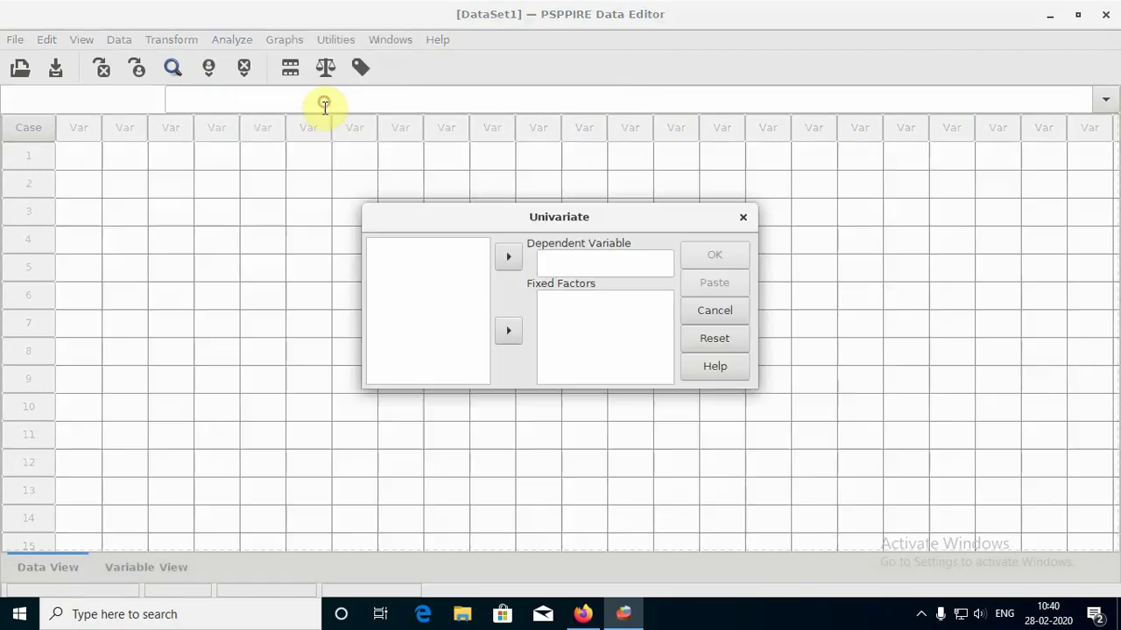
click(742, 216)
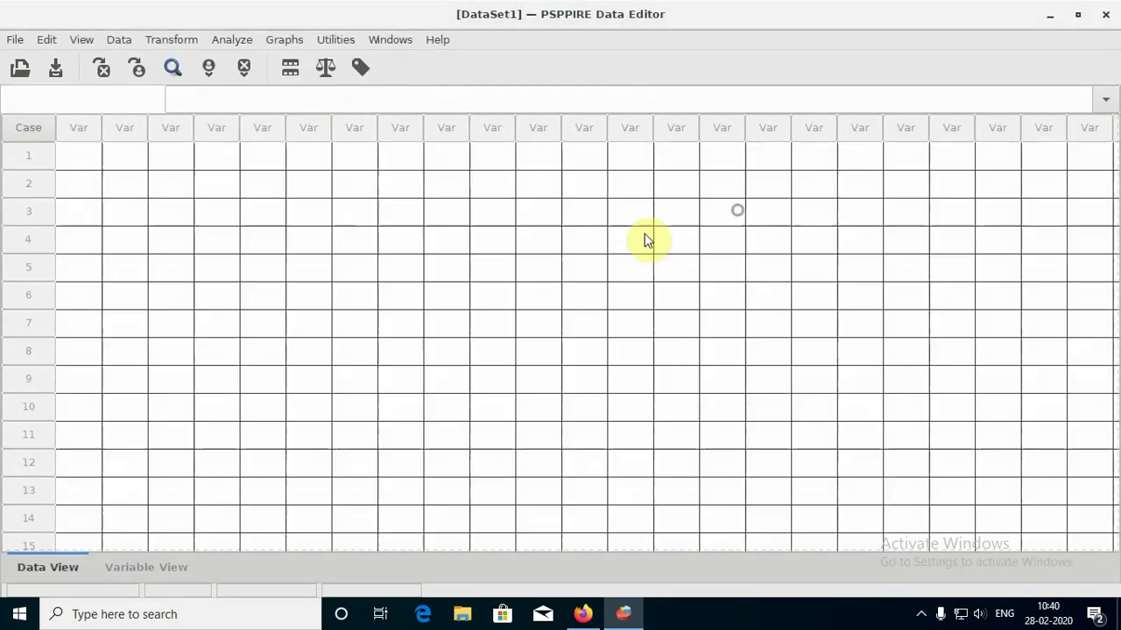
click(230, 40)
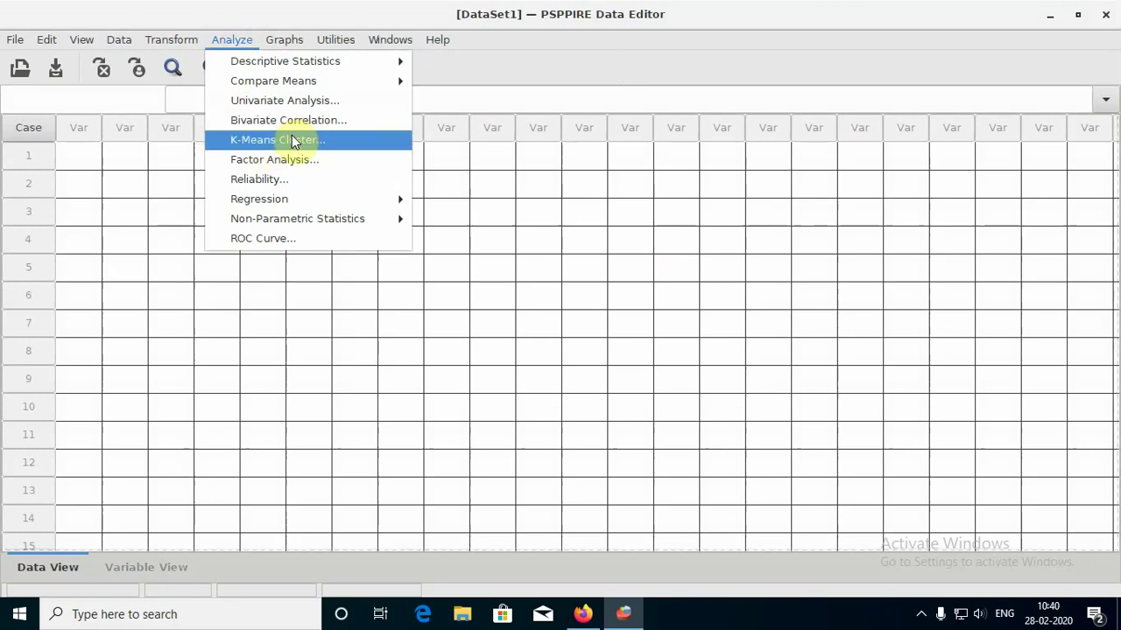
- Browse the Regression and Non-Parametric Statistics submenus, then move to the Graphs menu
mouse_move(271, 200)
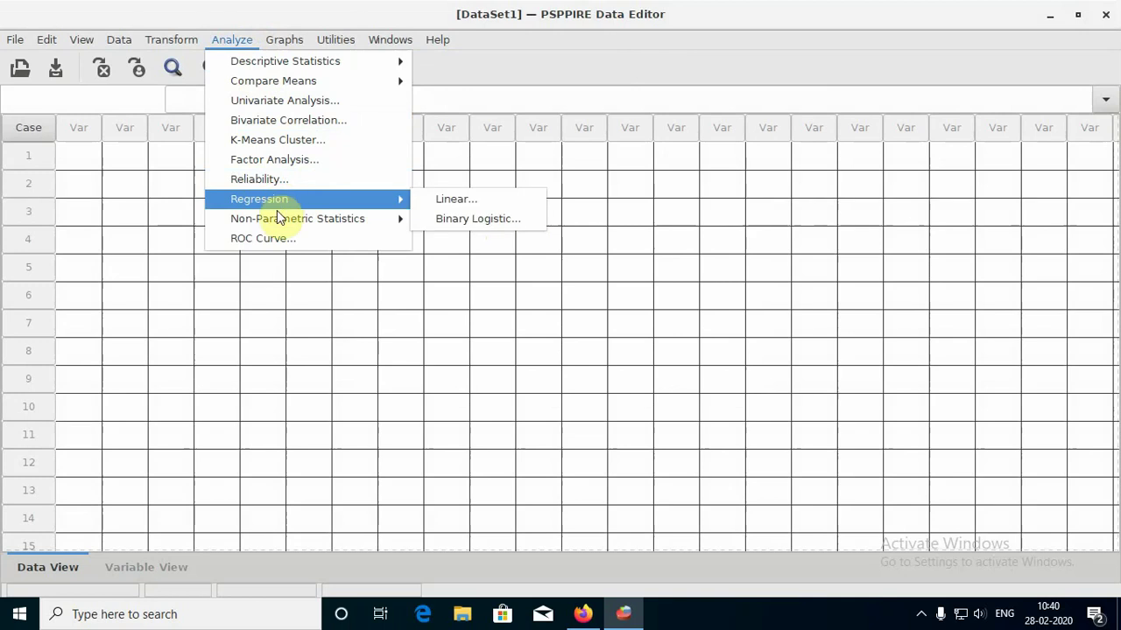
mouse_move(281, 226)
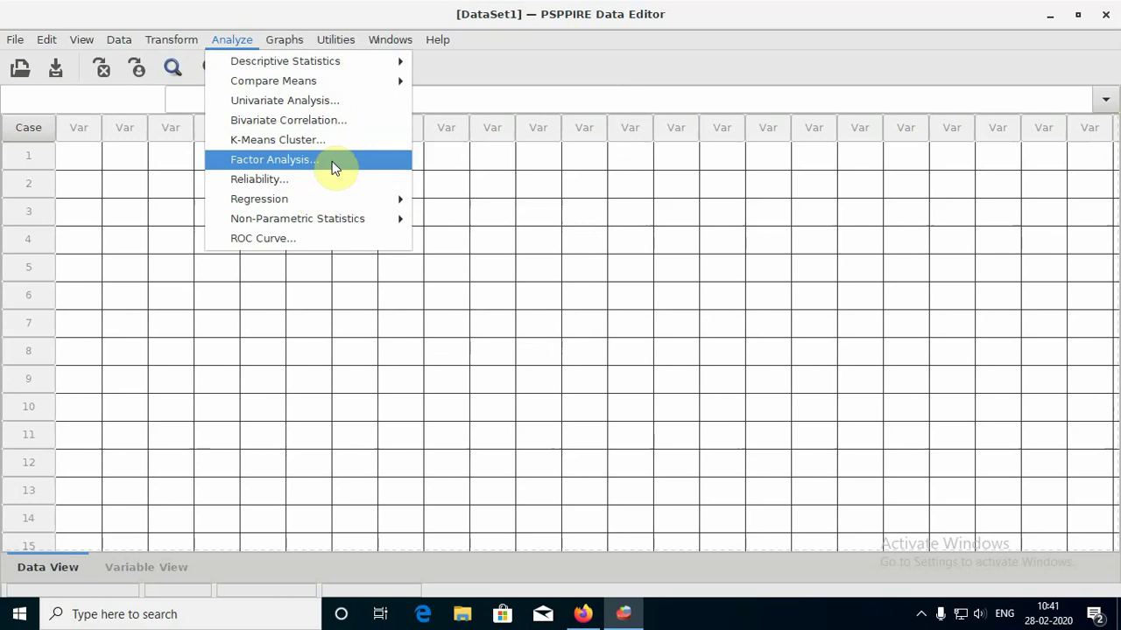
mouse_move(290, 38)
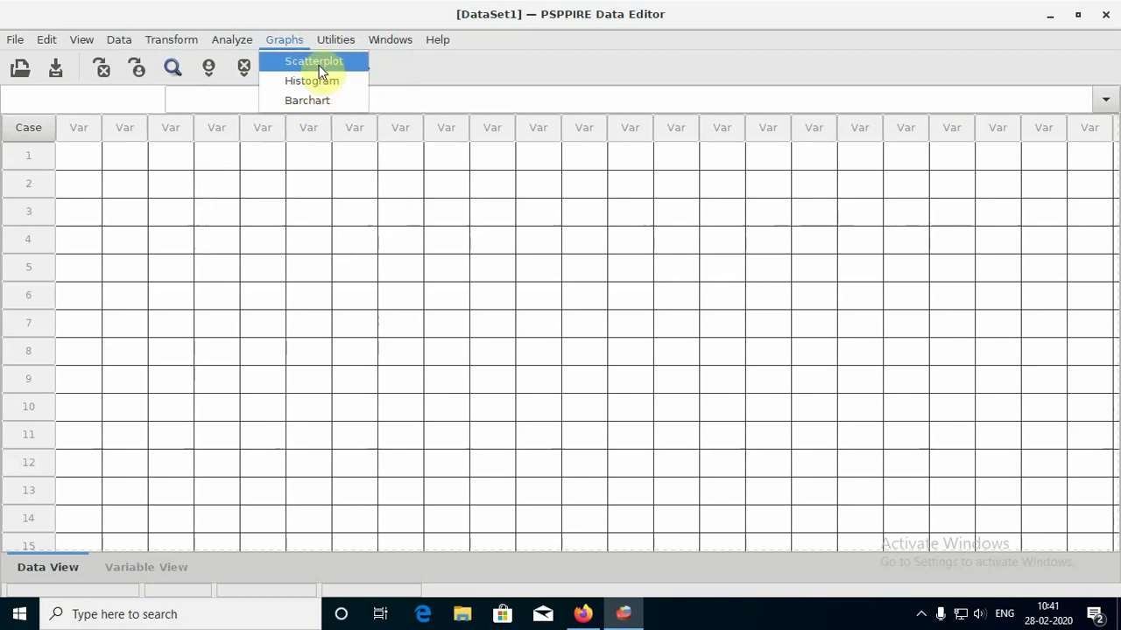
- Glance through the Utilities, Windows and Help menus, then dismiss them by clicking the grid
mouse_move(335, 44)
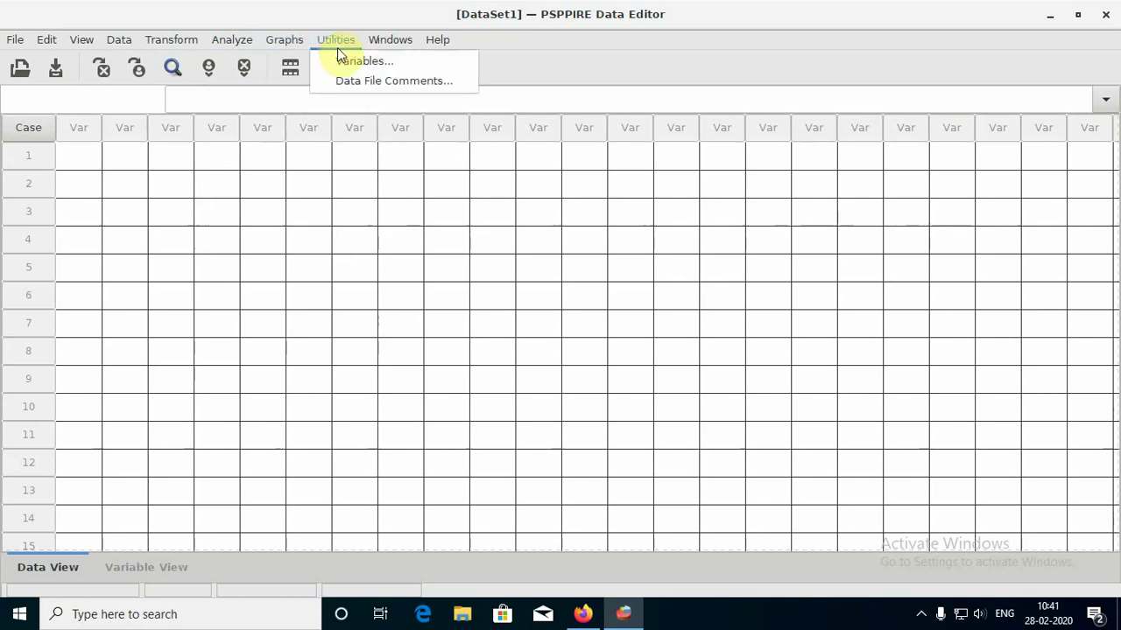
mouse_move(424, 46)
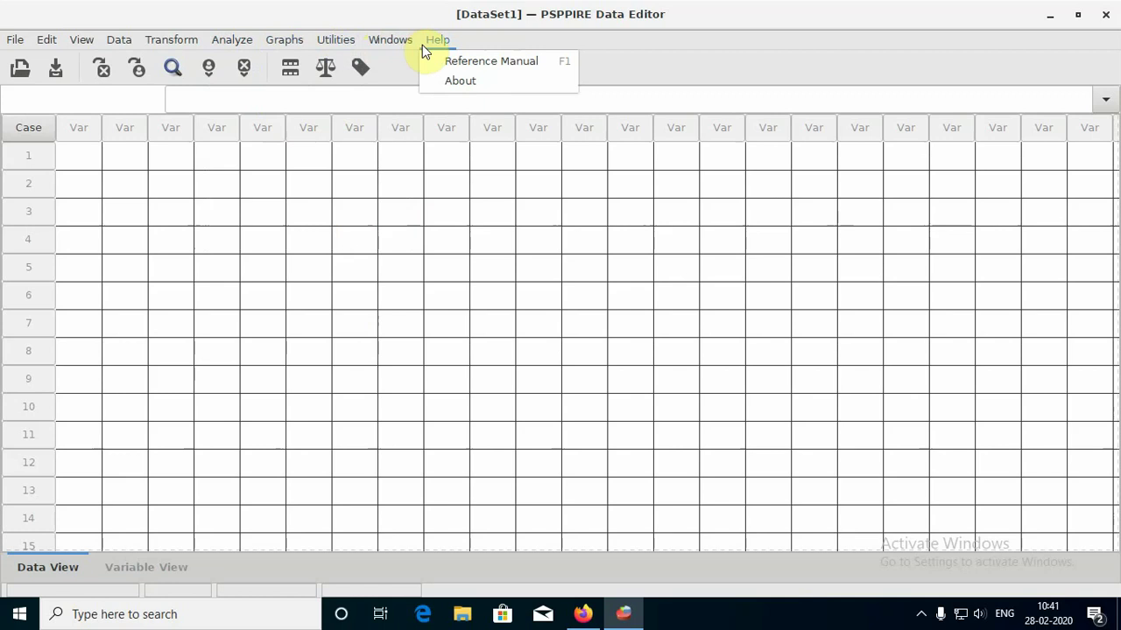
click(346, 364)
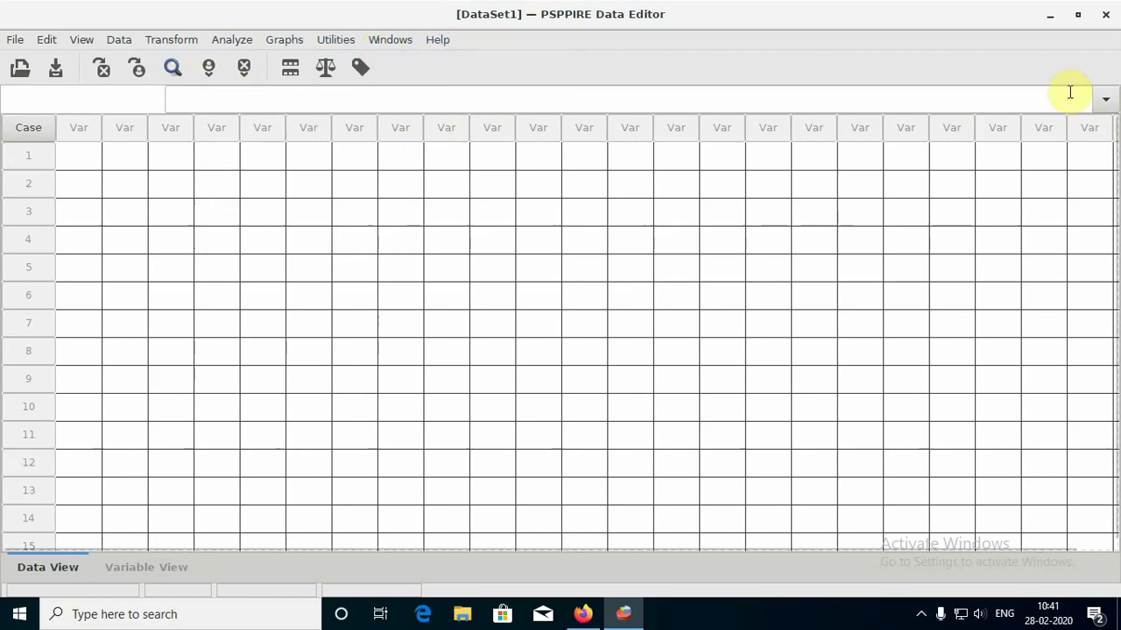
click(1106, 15)
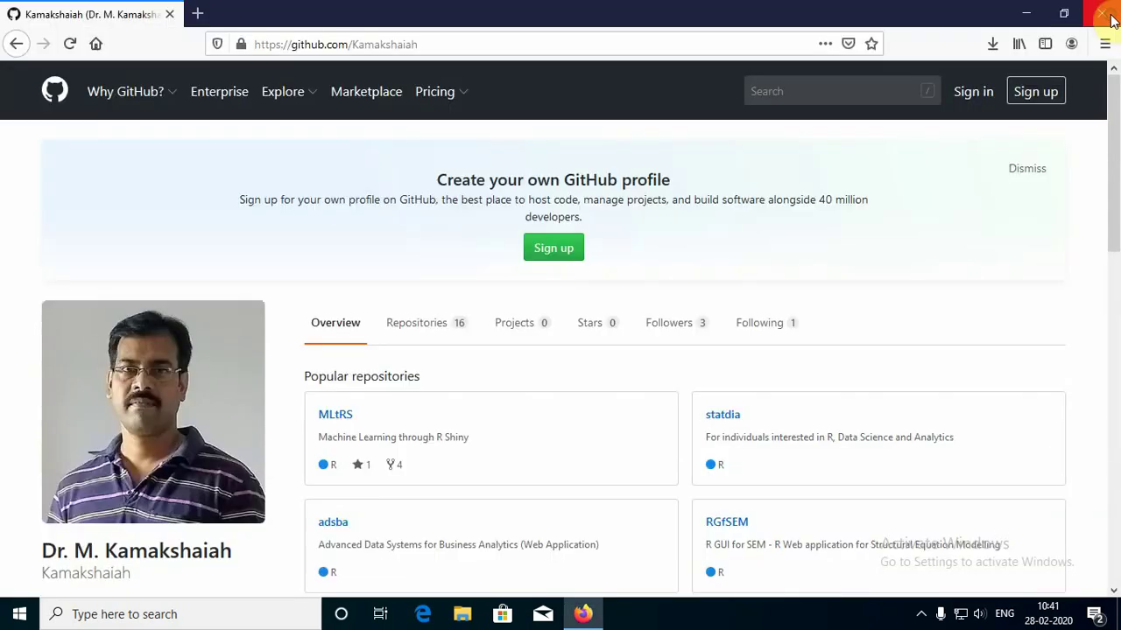